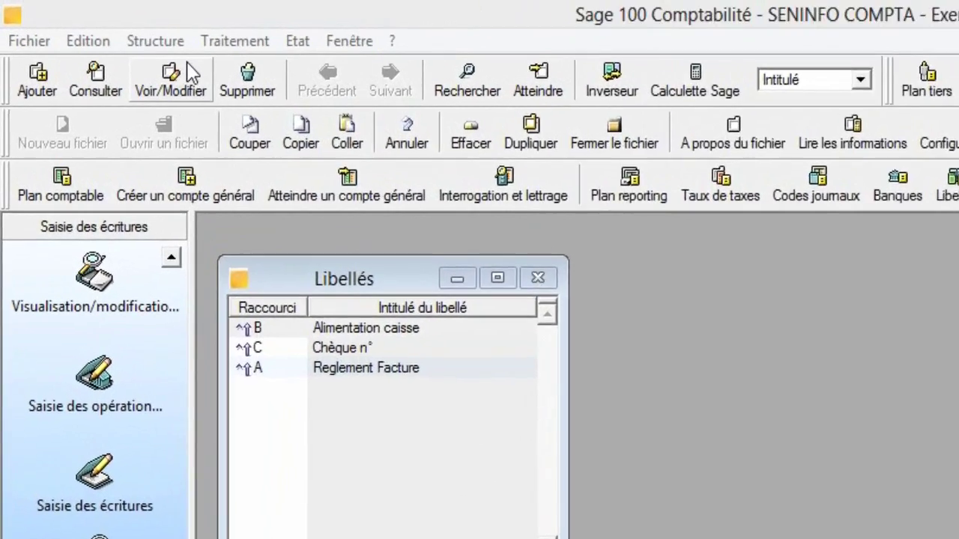
Create a predefined label "Achat de marchandises" with shortcut letter F, and close the list of labels
{"action": "left_click", "coordinate": [156, 42]}
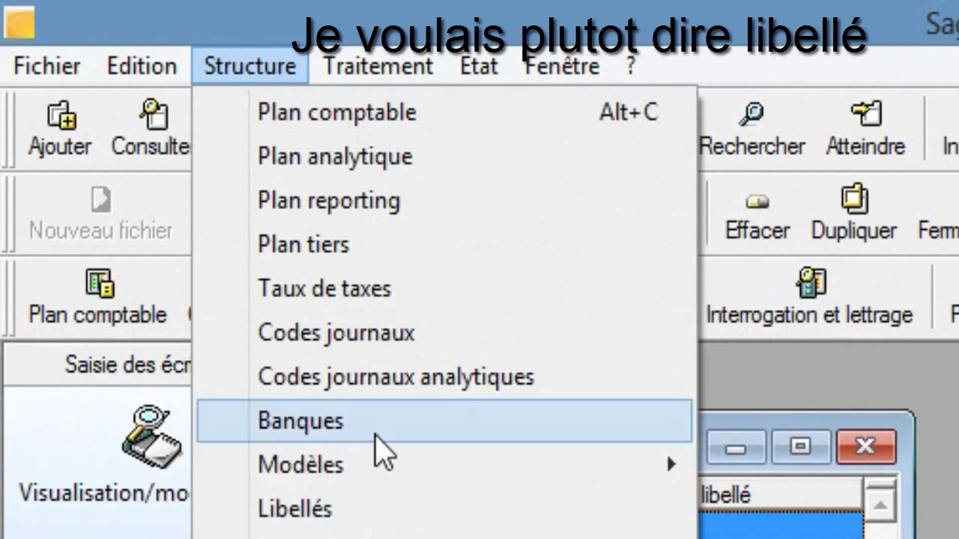
{"action": "left_click", "coordinate": [322, 508]}
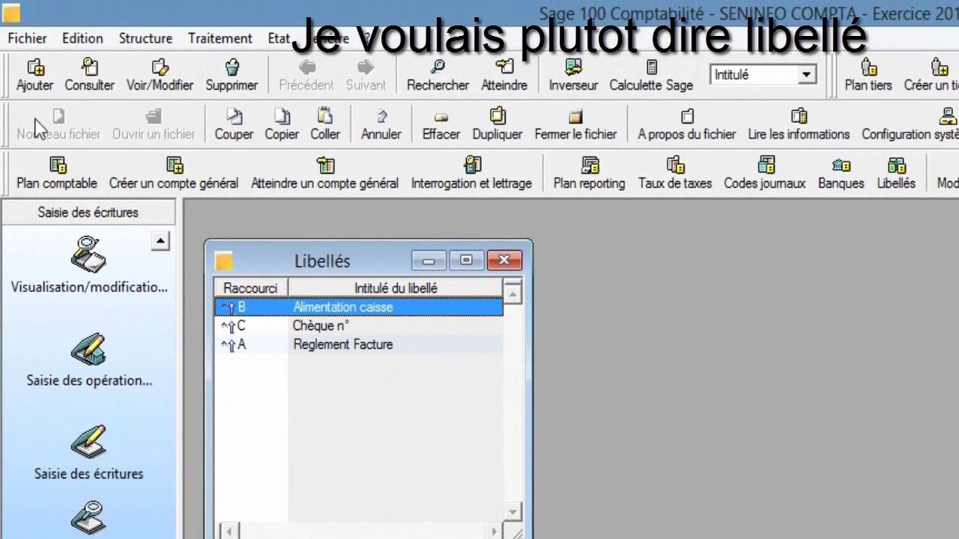
{"action": "left_click", "coordinate": [35, 89]}
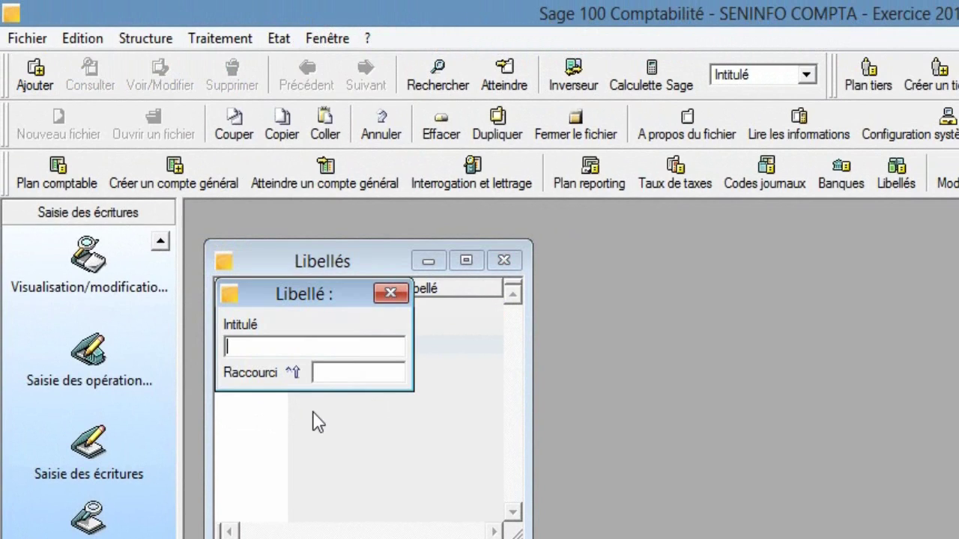
{"action": "type", "text": "A"}
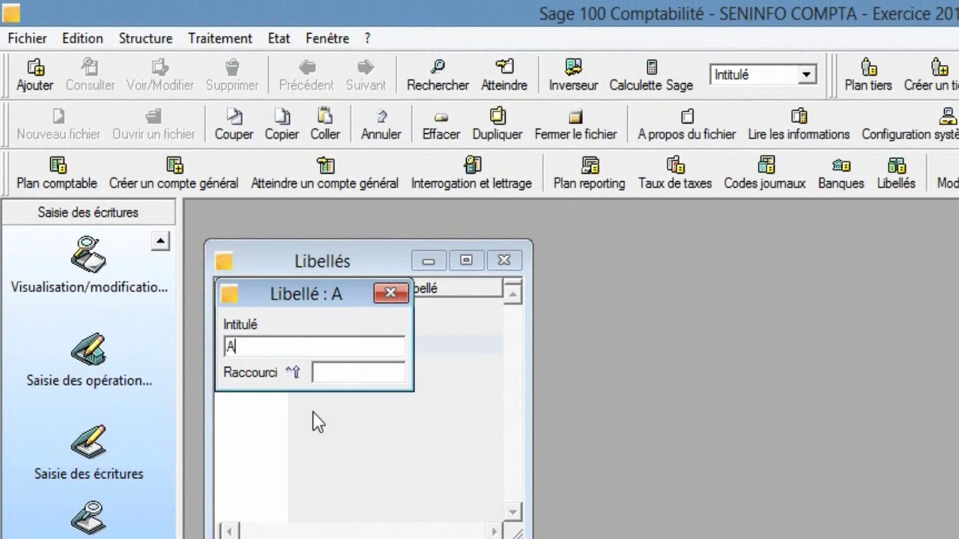
{"action": "type", "text": "chat"}
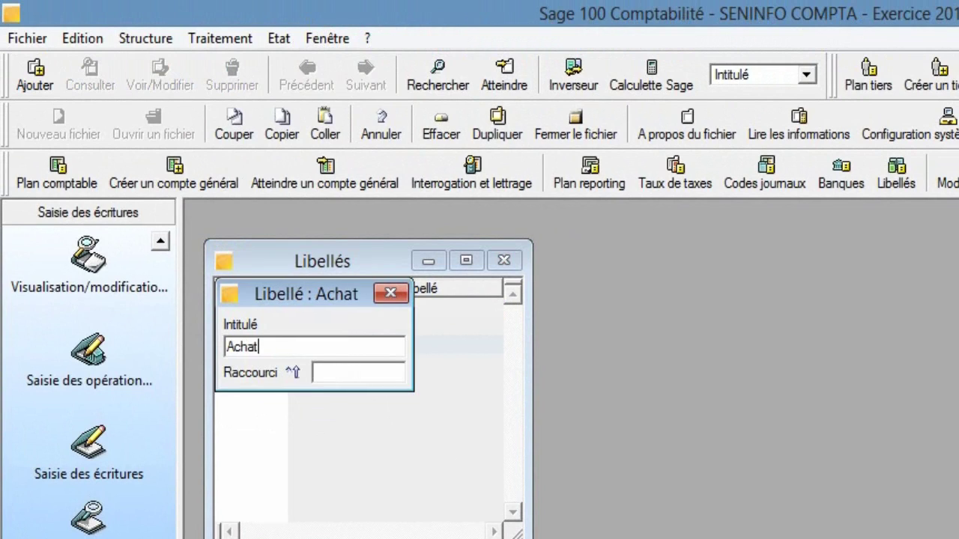
{"action": "type", "text": " de mar"}
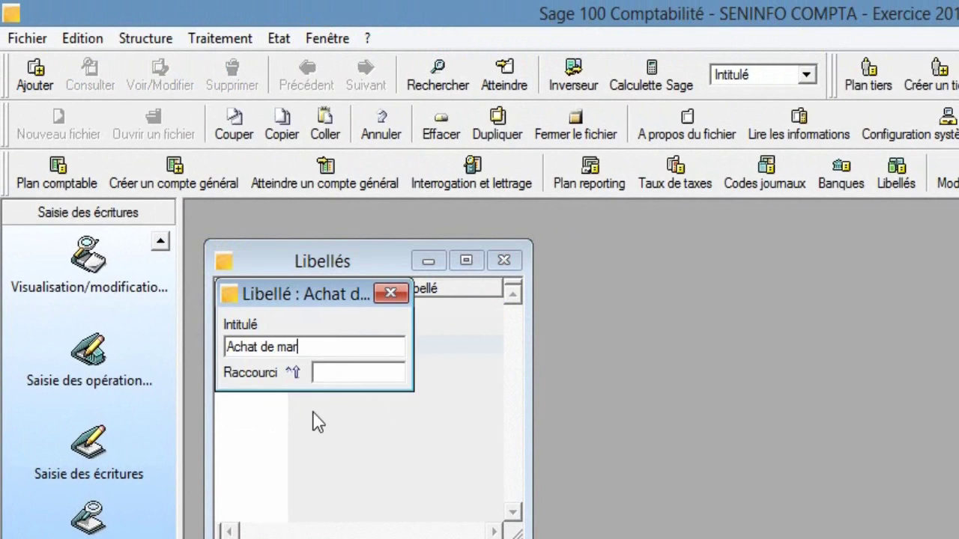
{"action": "type", "text": "chandises"}
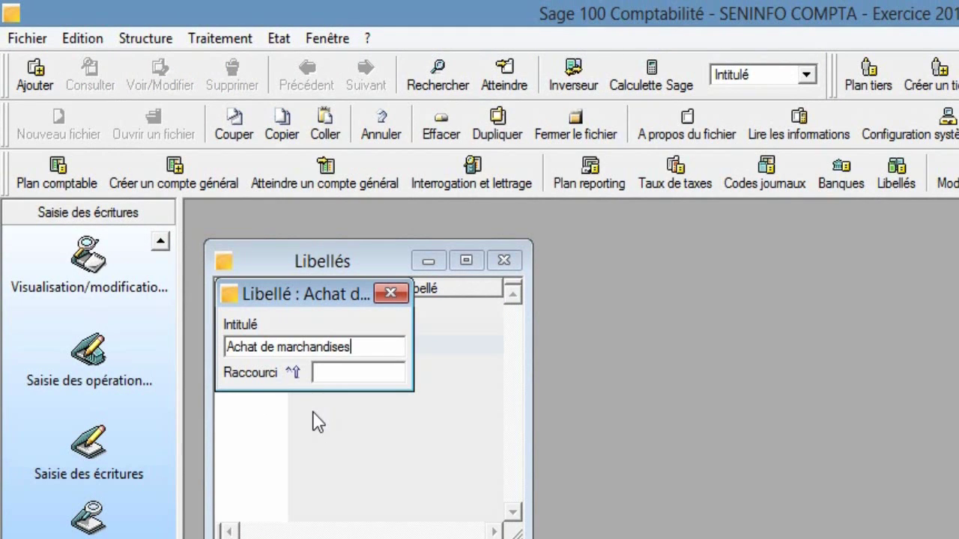
{"action": "left_click", "coordinate": [333, 373]}
{"action": "type", "text": "F"}
{"action": "left_click", "coordinate": [391, 298]}
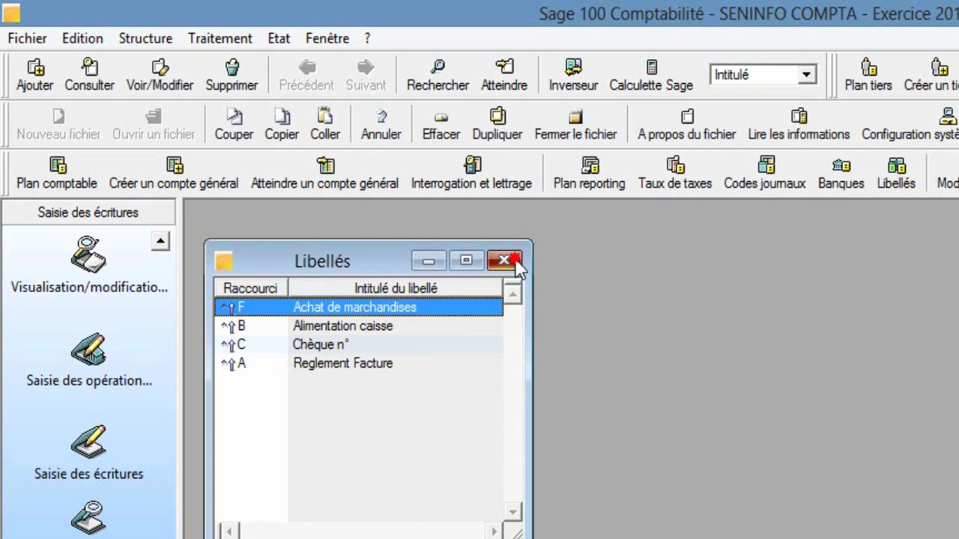
{"action": "left_click", "coordinate": [516, 262]}
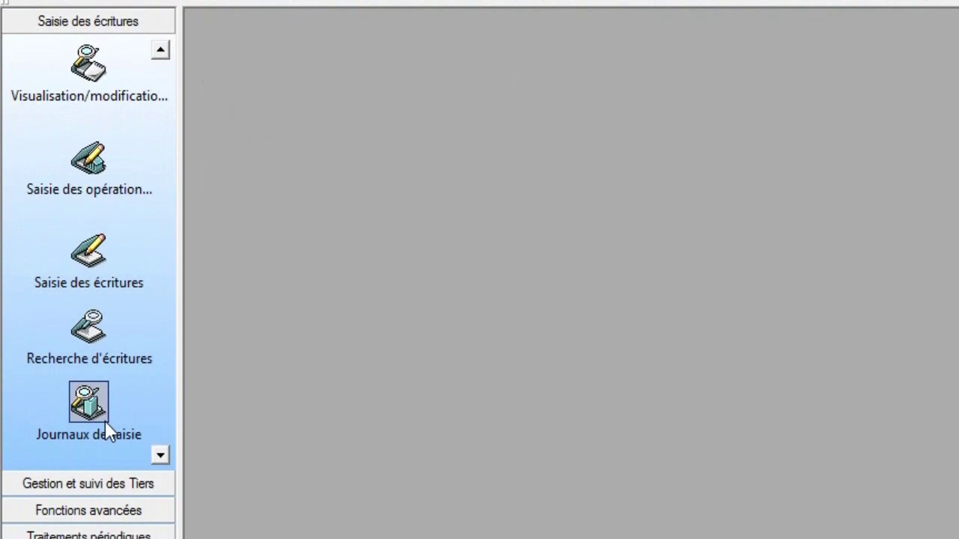
Open the February 2015 purchase journal (ACH) from the entry journals and maximize its window
{"action": "left_click", "coordinate": [94, 416]}
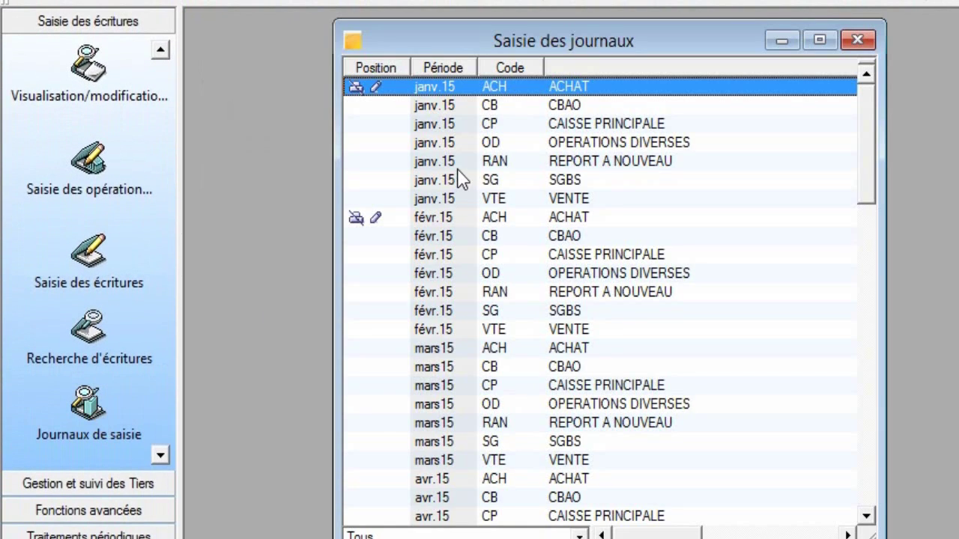
{"action": "left_click", "coordinate": [487, 219]}
{"action": "double_click", "coordinate": [483, 217]}
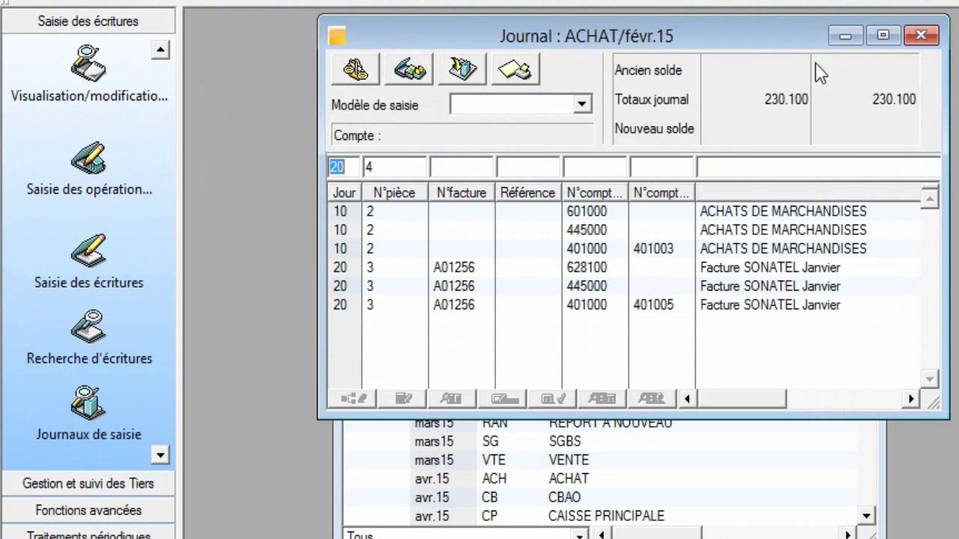
{"action": "left_click", "coordinate": [884, 31]}
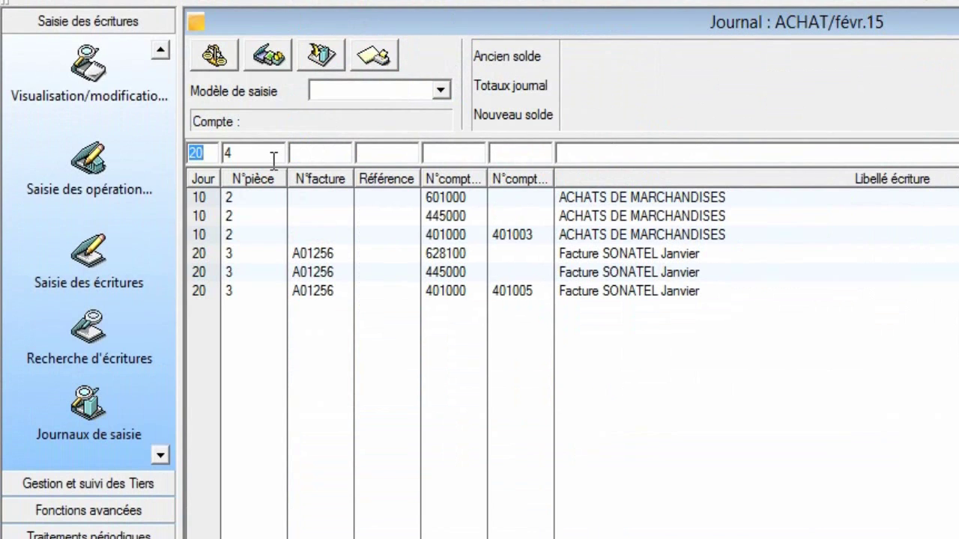
Start a purchase entry line dated day 27, keeping piece number 4, on general account 601000
{"action": "type", "text": "27"}
{"action": "key", "text": "Tab"}
{"action": "key", "text": "Tab"}
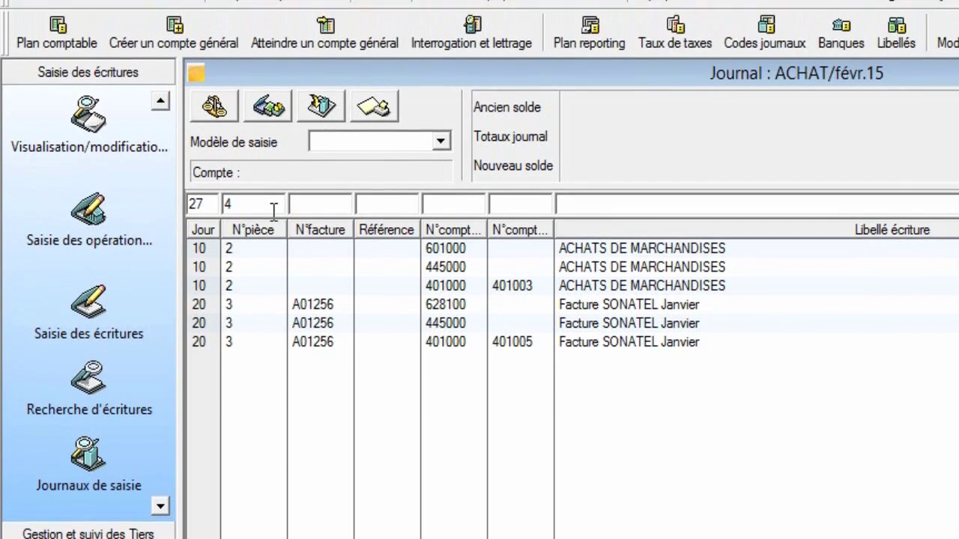
{"action": "key", "text": "Tab"}
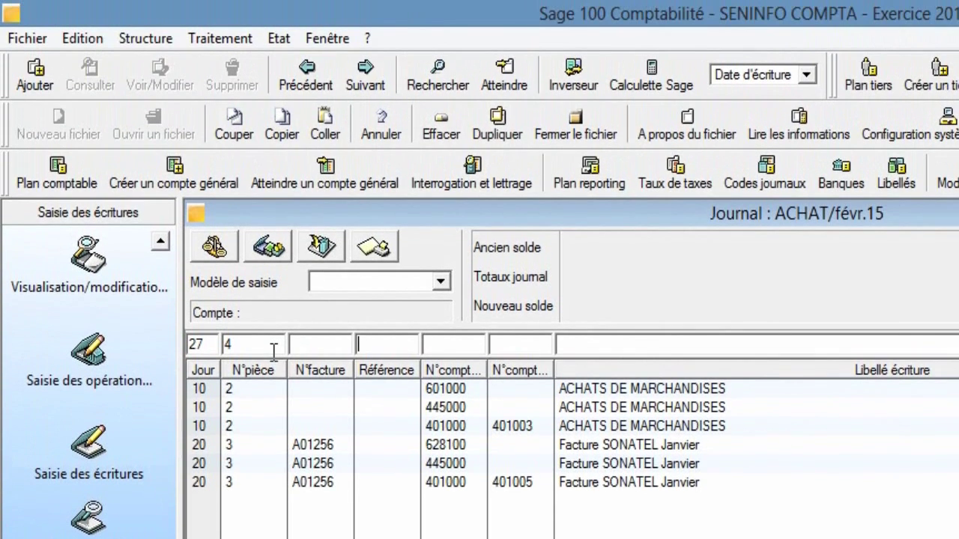
{"action": "key", "text": "Tab"}
{"action": "type", "text": "601"}
{"action": "key", "text": "Tab"}
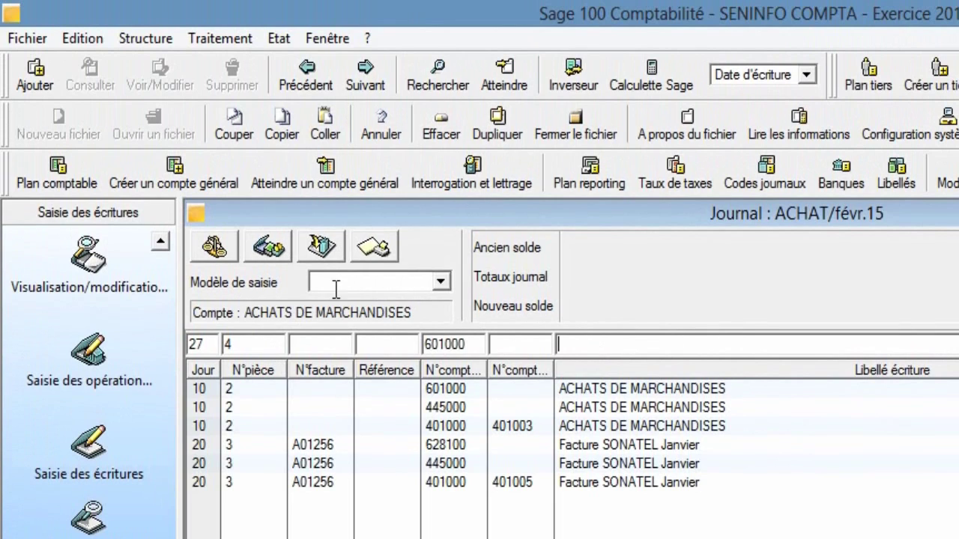
Fill the entry line's label by picking the predefined label "Achat de marchandises" from the label selection list
{"action": "left_click", "coordinate": [278, 254]}
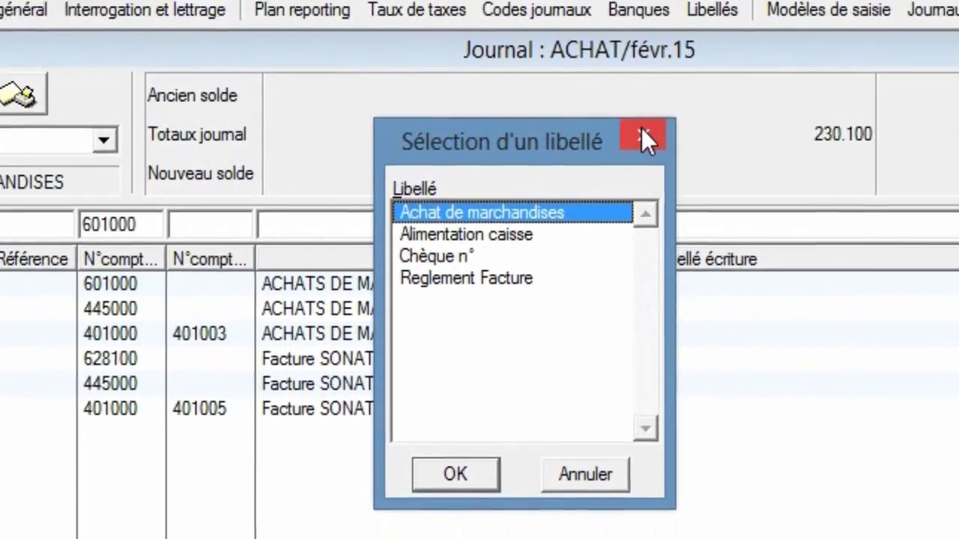
{"action": "left_click", "coordinate": [770, 219]}
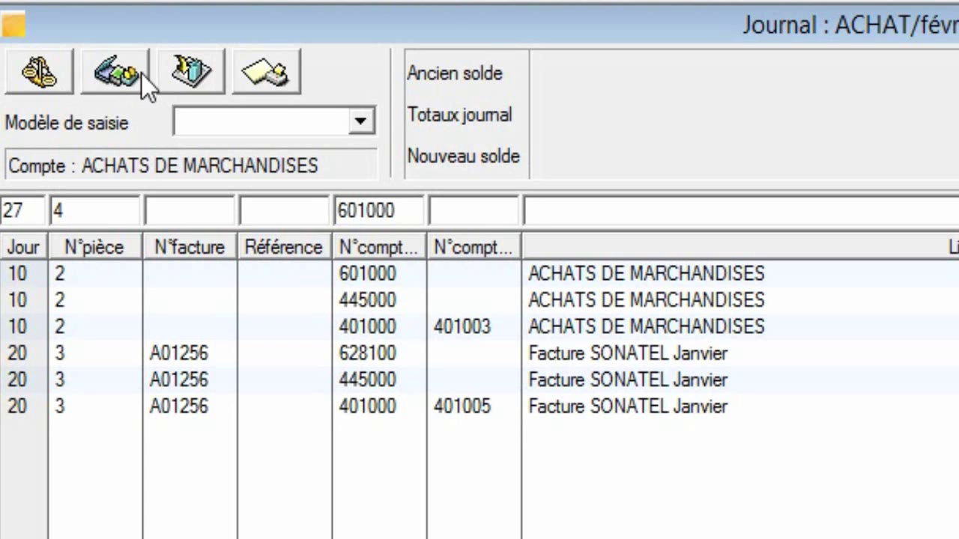
{"action": "left_click", "coordinate": [141, 71]}
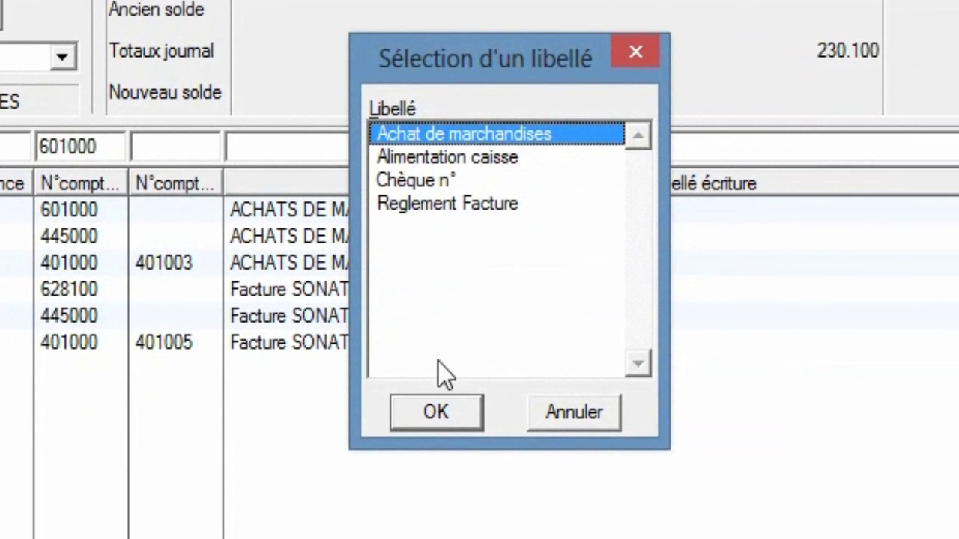
{"action": "left_click", "coordinate": [435, 414]}
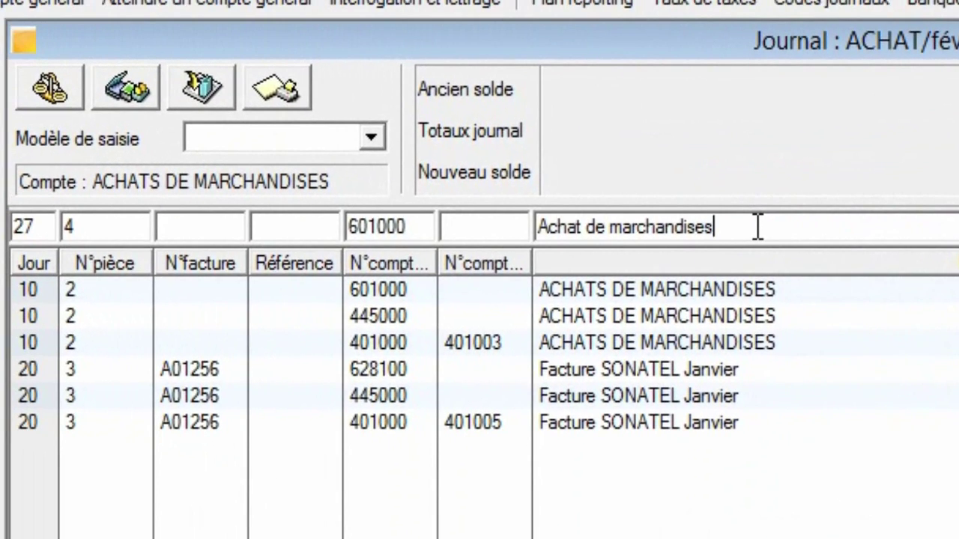
Clear the entry line's label and recall the predefined label "Achat de marchandises" through its assigned shortcut
{"action": "key", "text": "BackSpace"}
{"action": "key", "text": "BackSpace"}
{"action": "key", "text": "BackSpace"}
{"action": "key", "text": "BackSpace"}
{"action": "key", "text": "BackSpace"}
{"action": "key", "text": "BackSpace"}
{"action": "key", "text": "BackSpace"}
{"action": "key", "text": "BackSpace"}
{"action": "key", "text": "BackSpace"}
{"action": "key", "text": "BackSpace"}
{"action": "key", "text": "BackSpace"}
{"action": "key", "text": "BackSpace"}
{"action": "key", "text": "BackSpace"}
{"action": "key", "text": "BackSpace"}
{"action": "key", "text": "BackSpace"}
{"action": "key", "text": "BackSpace"}
{"action": "key", "text": "BackSpace"}
{"action": "key", "text": "BackSpace"}
{"action": "key", "text": "BackSpace"}
{"action": "key", "text": "BackSpace"}
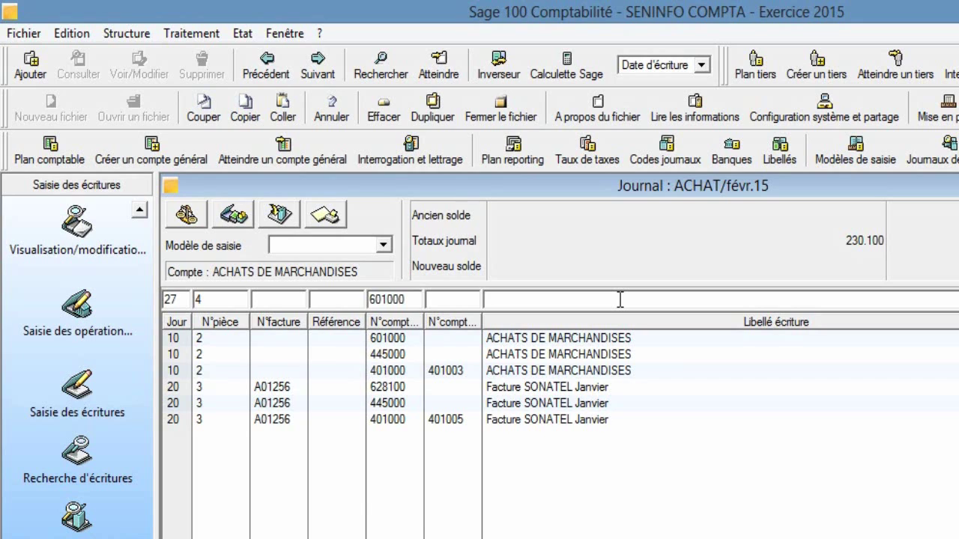
{"action": "key", "text": "ctrl+shift+f"}
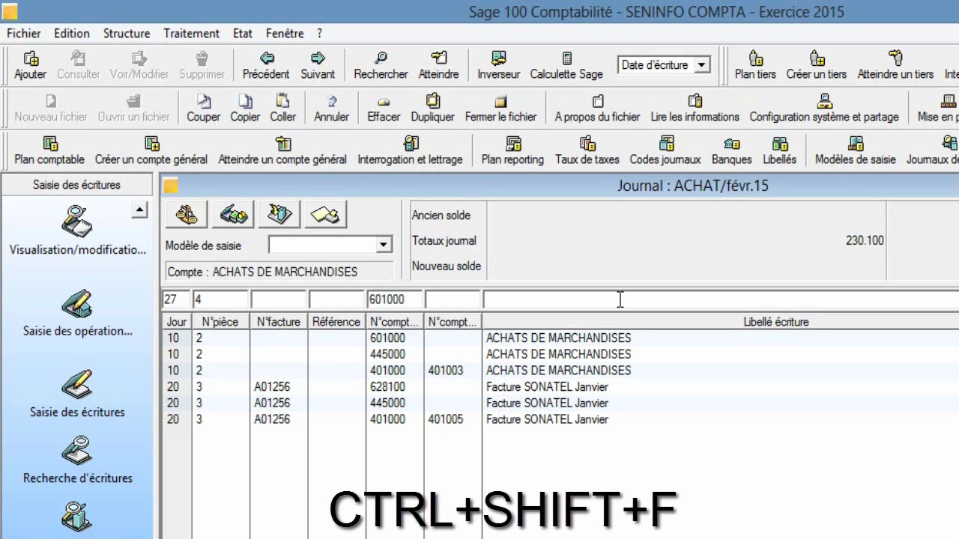
{"action": "key", "text": "ctrl+shift+f"}
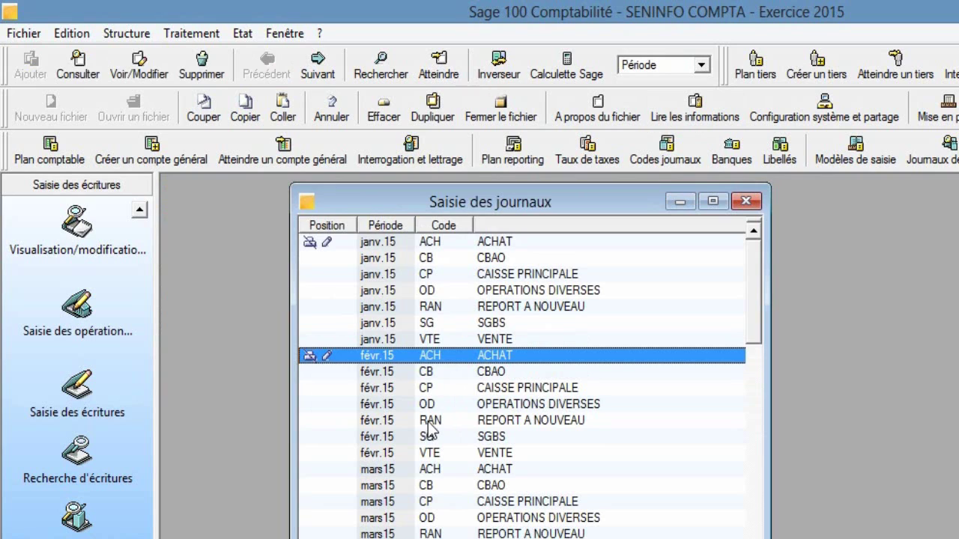
Open the January 2015 sales journal (VTE) maximized, and check which shortcut is assigned to the entry template "Vente de marchandises"
{"action": "double_click", "coordinate": [426, 340]}
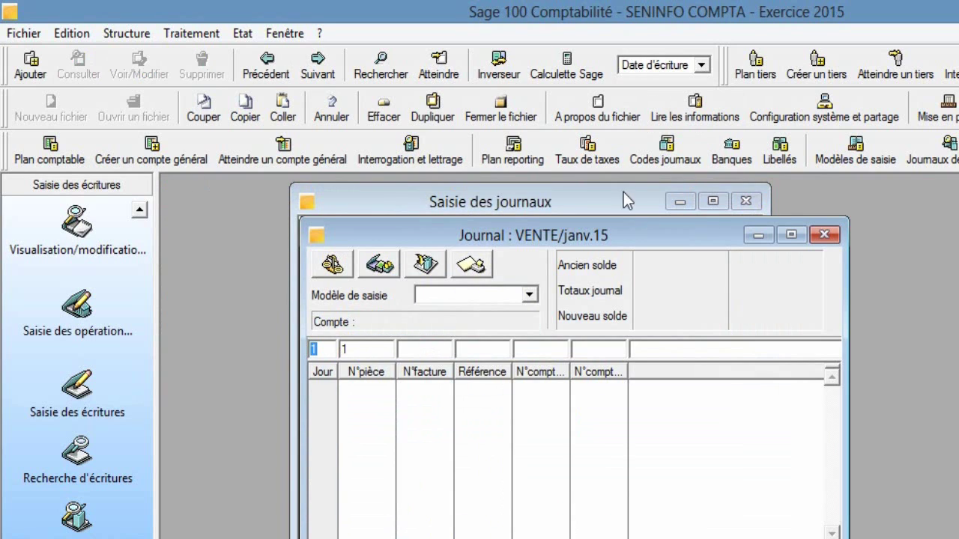
{"action": "left_click", "coordinate": [797, 241]}
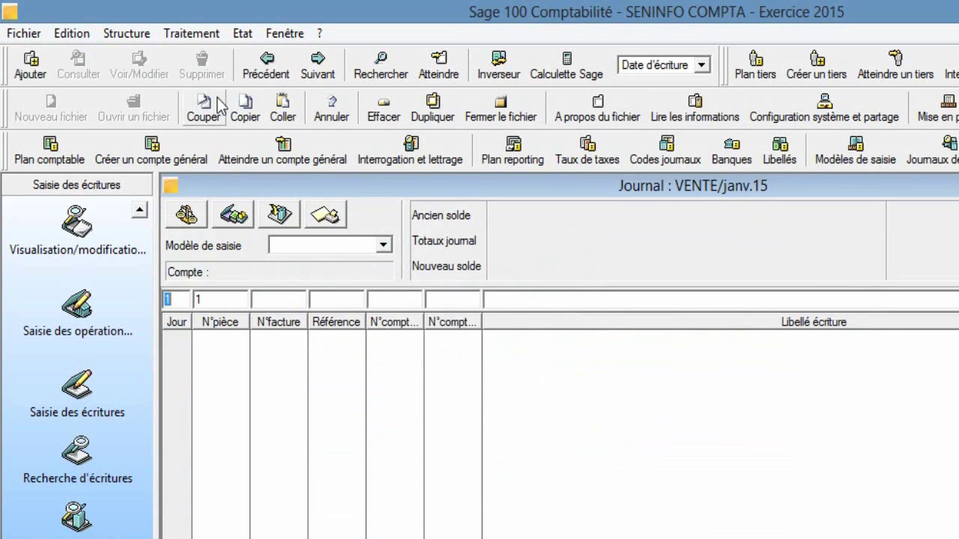
{"action": "left_click", "coordinate": [128, 34]}
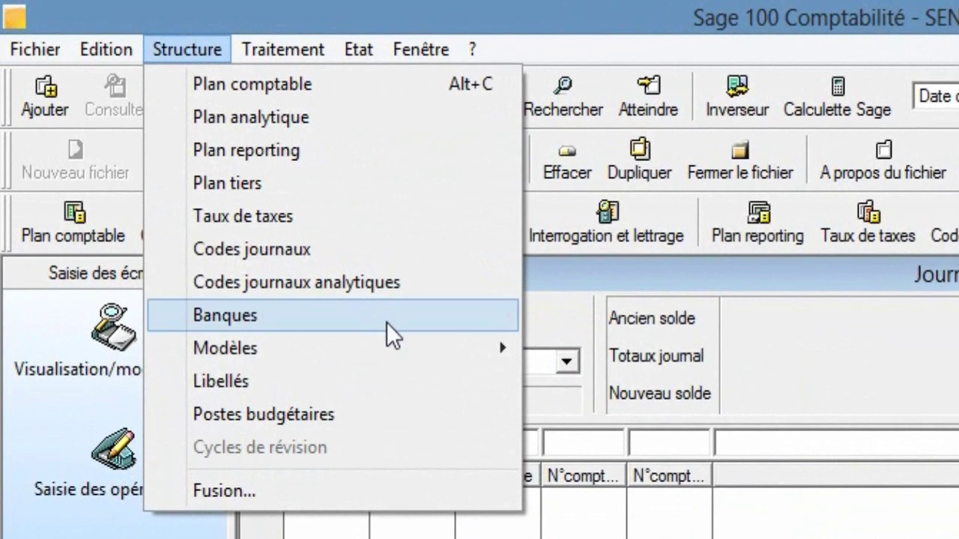
{"action": "mouse_move", "coordinate": [433, 364]}
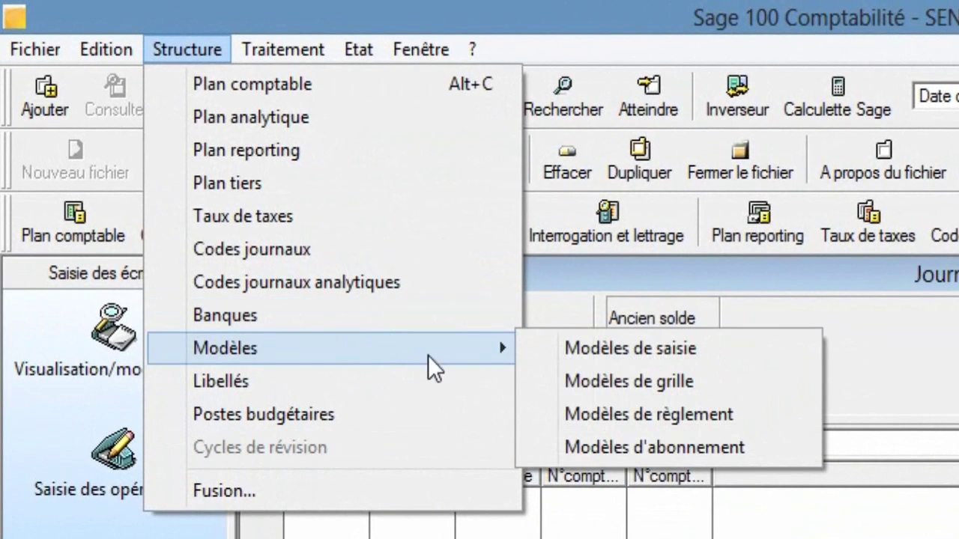
{"action": "left_click", "coordinate": [598, 352]}
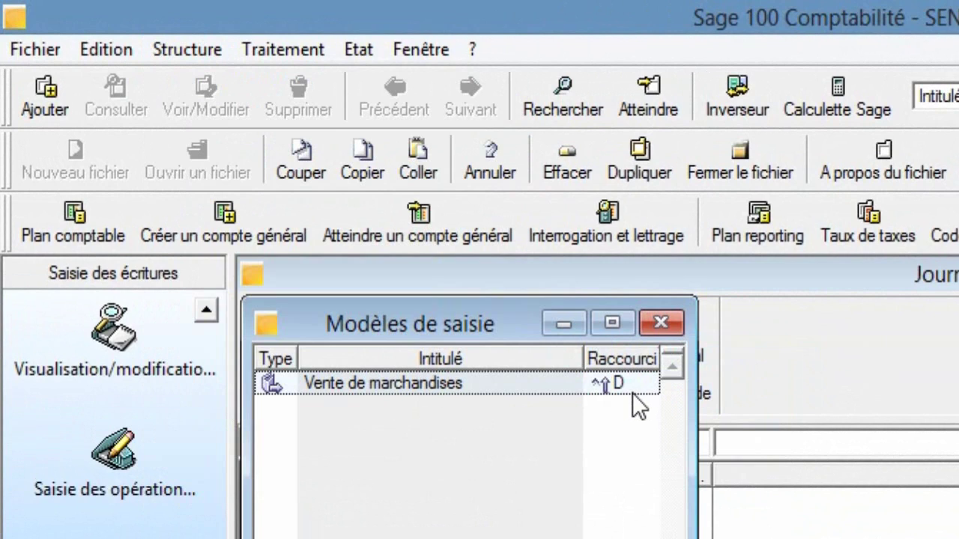
{"action": "left_click", "coordinate": [661, 325]}
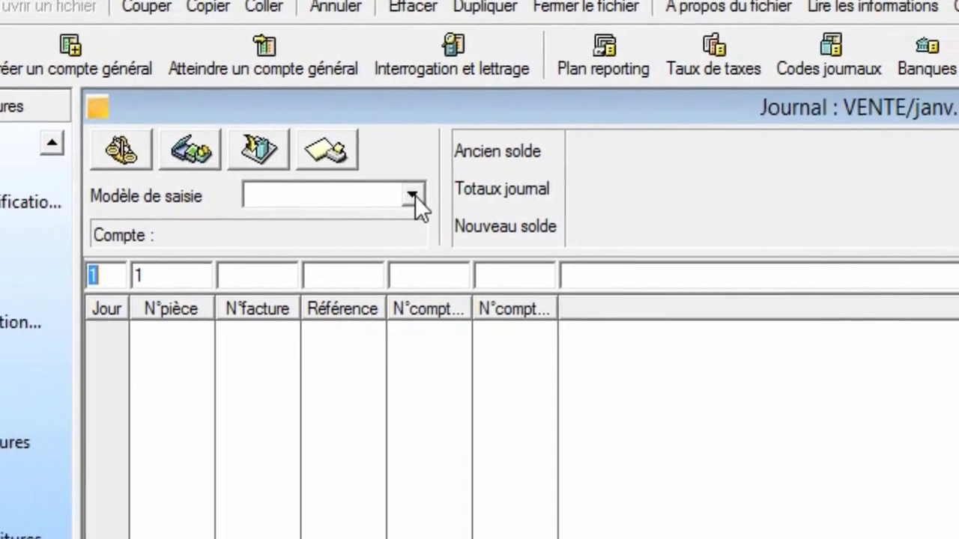
Load the entry template "Vente de marchandises" from the sales journal's template list, and discard the lines it proposes
{"action": "left_click", "coordinate": [569, 363]}
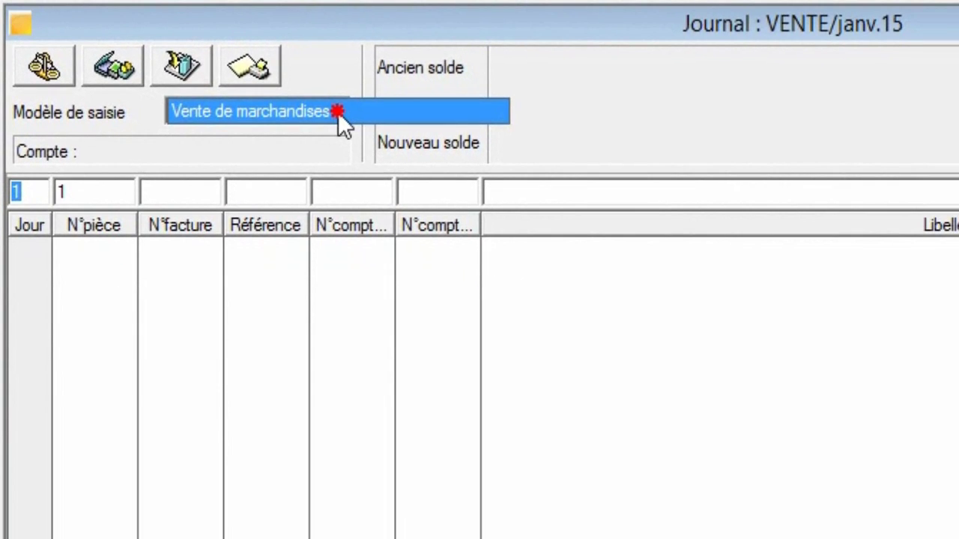
{"action": "left_click", "coordinate": [338, 111]}
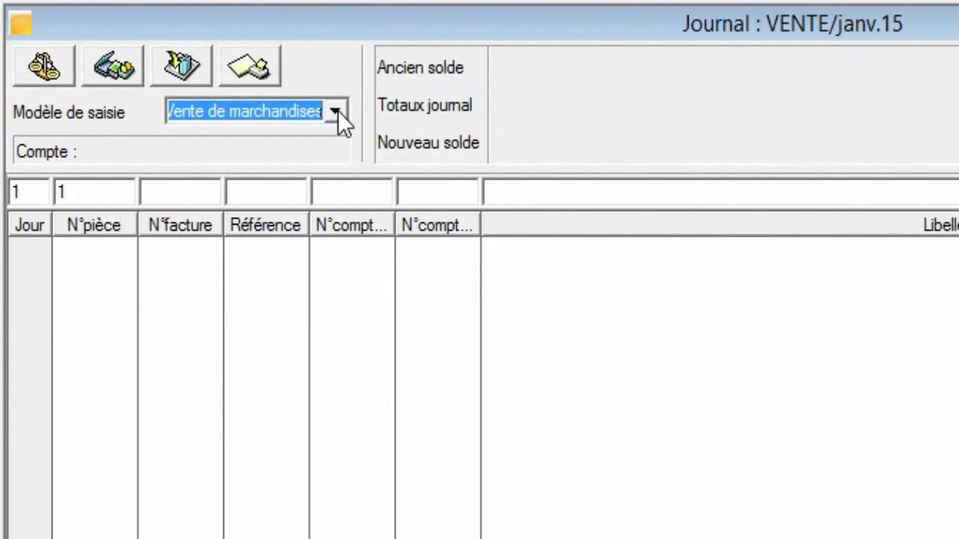
{"action": "key", "text": "Return"}
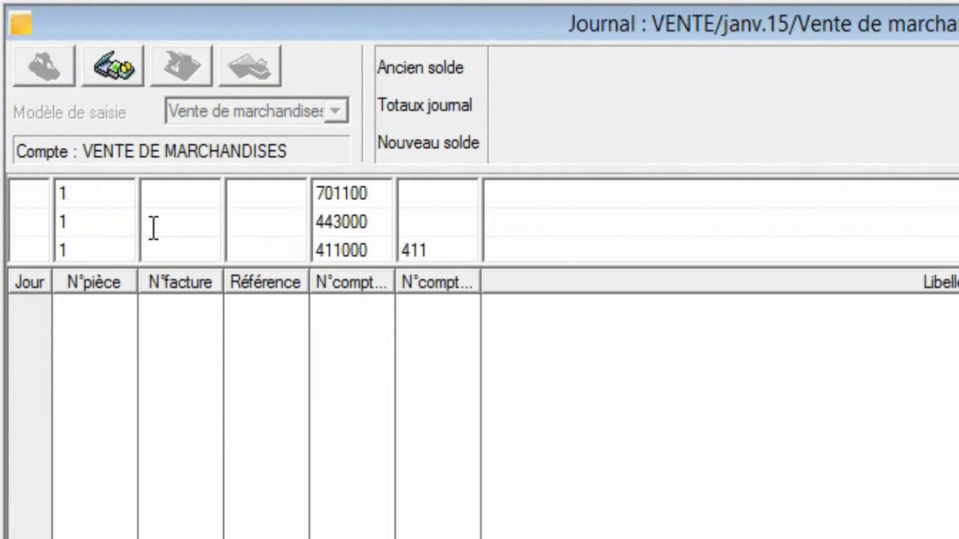
{"action": "key", "text": "Escape"}
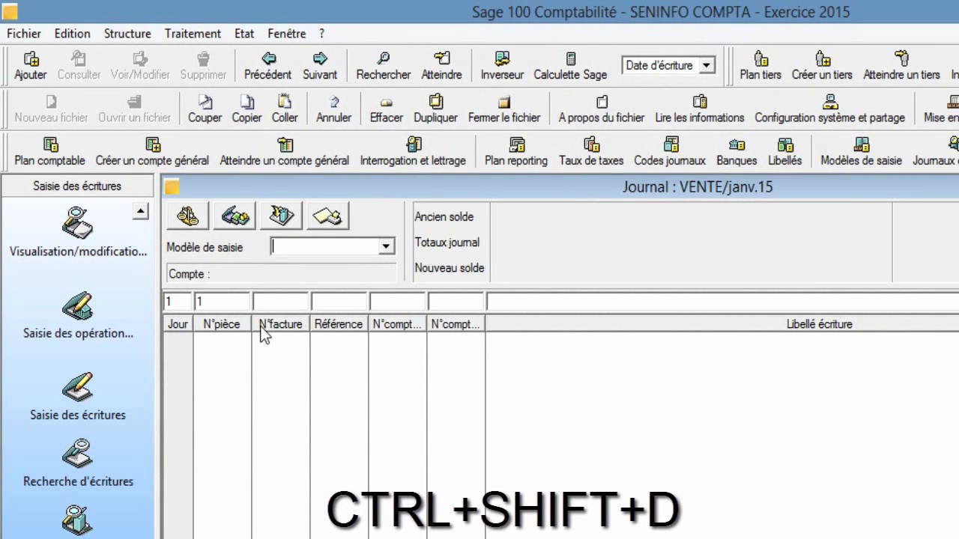
Recall the "Vente de marchandises" template through its assigned shortcut, discard its lines, and close the January sales journal
{"action": "key", "text": "ctrl+shift+d"}
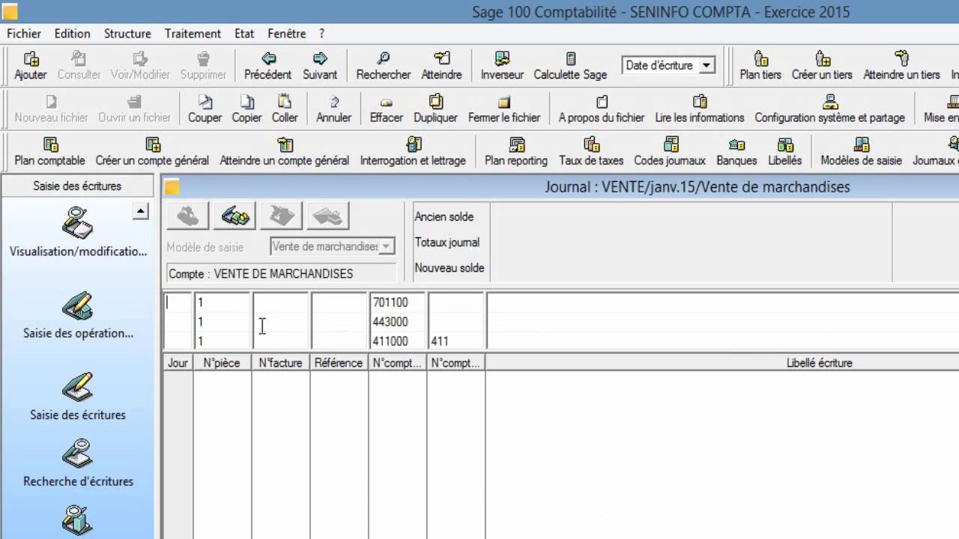
{"action": "key", "text": "Escape"}
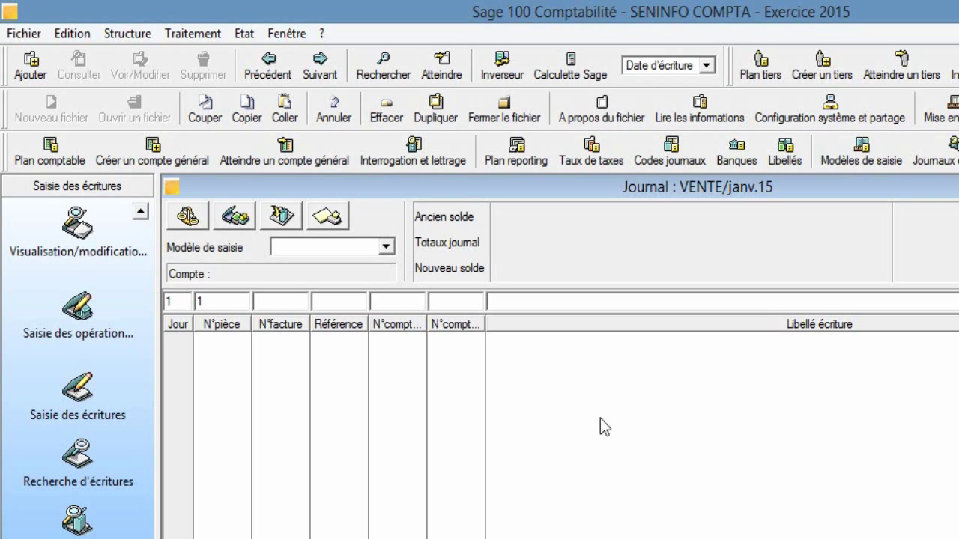
{"action": "key", "text": "Escape"}
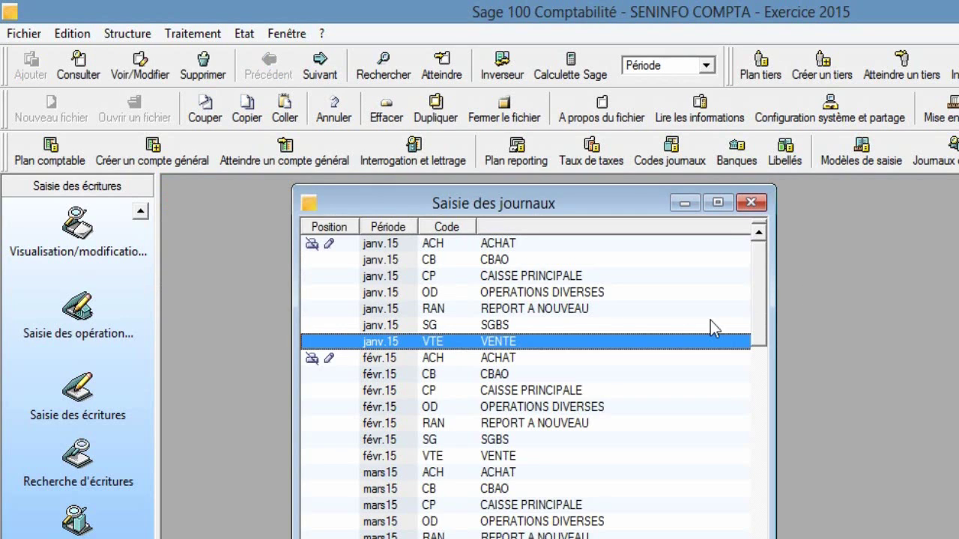
Open the January 2015 purchase journal (ACH) to check its document numbers, and close the journal and the journal list
{"action": "left_click", "coordinate": [403, 244]}
{"action": "double_click", "coordinate": [404, 246]}
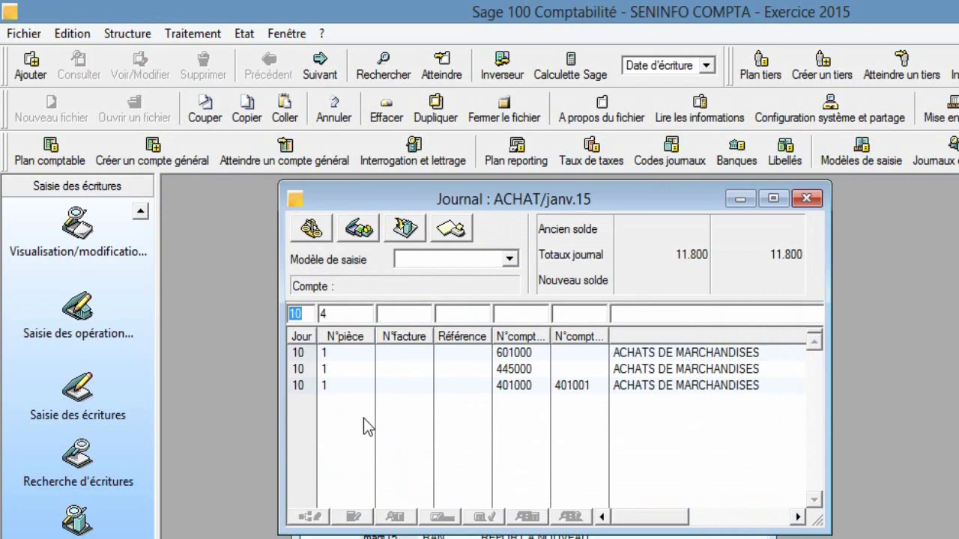
{"action": "left_click", "coordinate": [807, 200]}
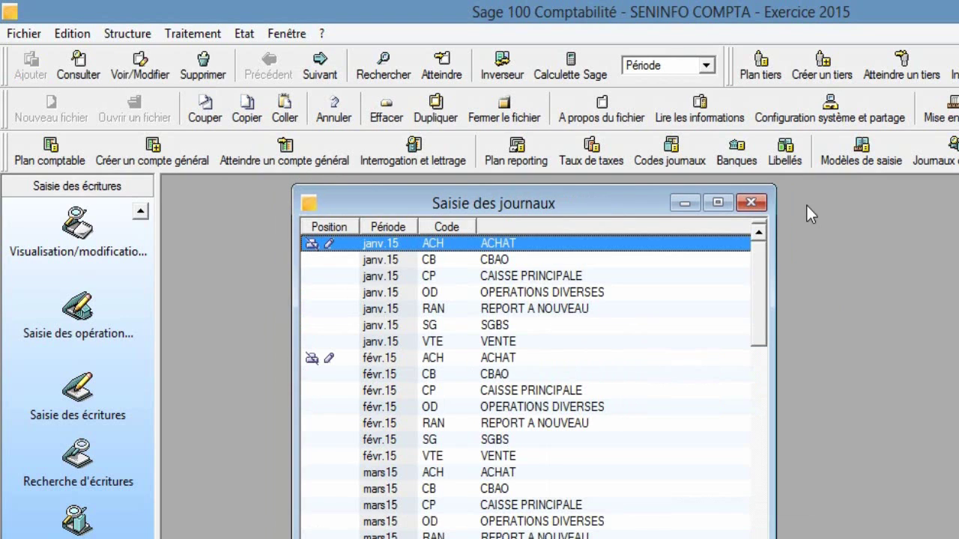
{"action": "left_click", "coordinate": [751, 203]}
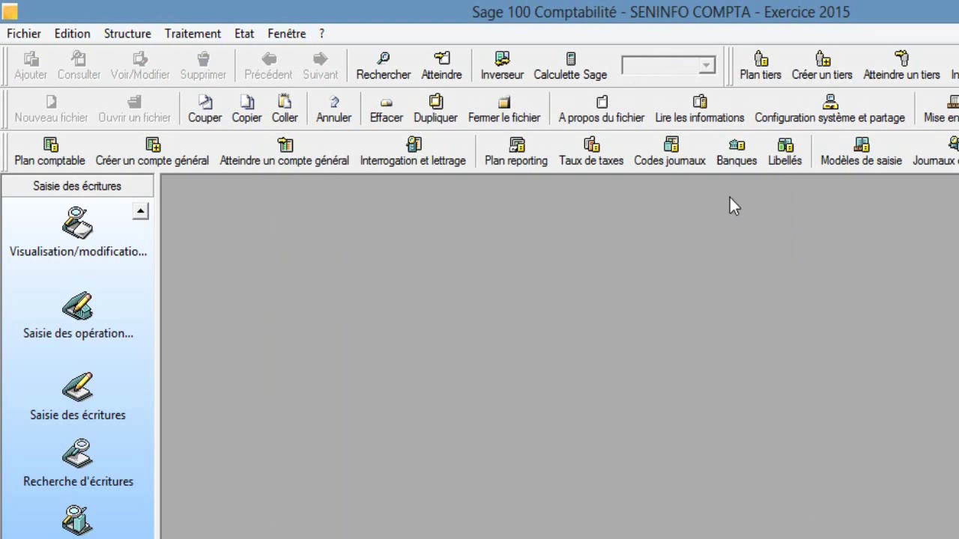
Renumber the document numbers of journal ACH ACHAT starting from A0001, and confirm the irreversible processing
{"action": "left_click", "coordinate": [22, 35]}
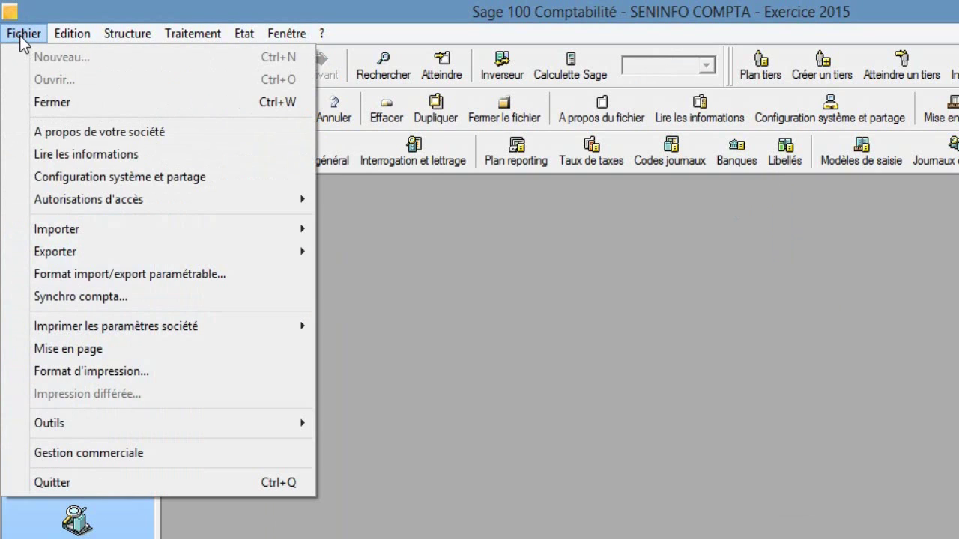
{"action": "left_click", "coordinate": [73, 154]}
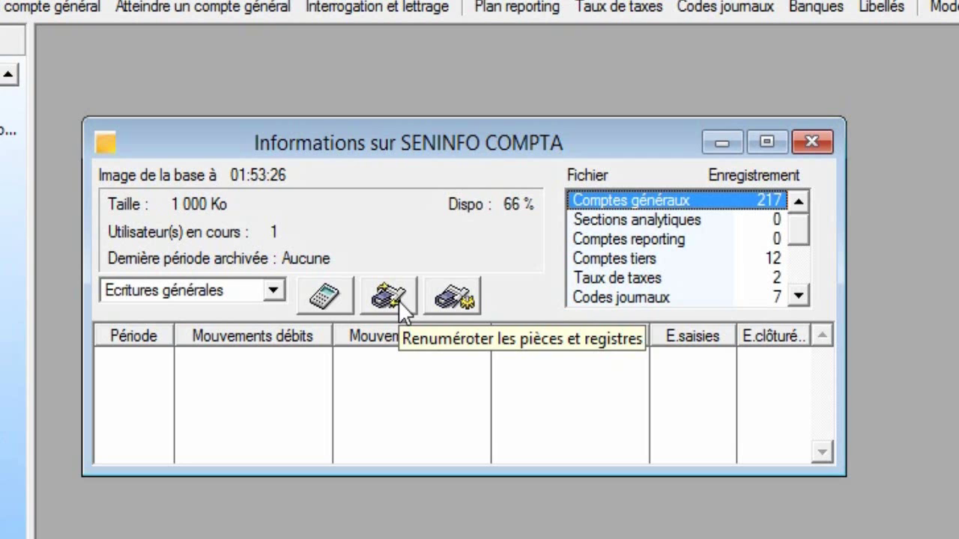
{"action": "left_click", "coordinate": [401, 303]}
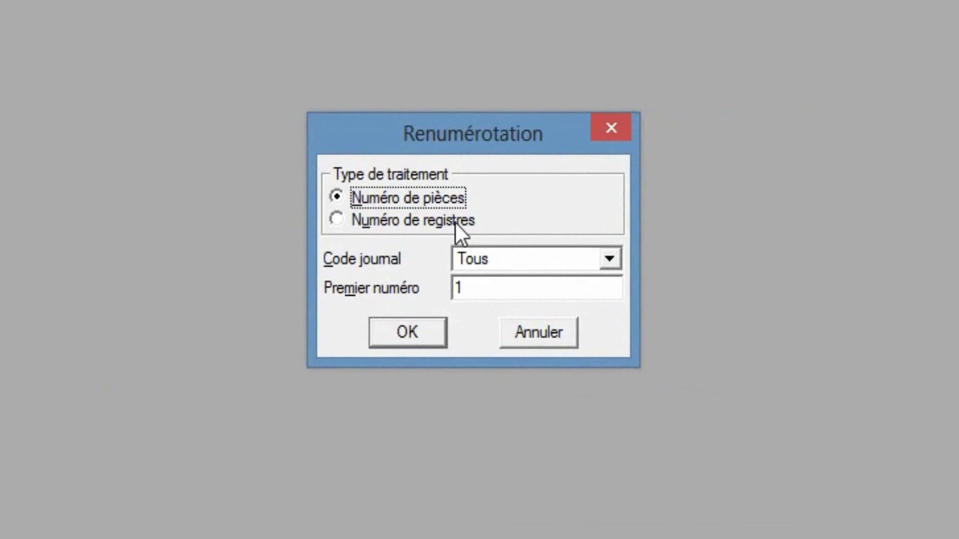
{"action": "left_click", "coordinate": [611, 261]}
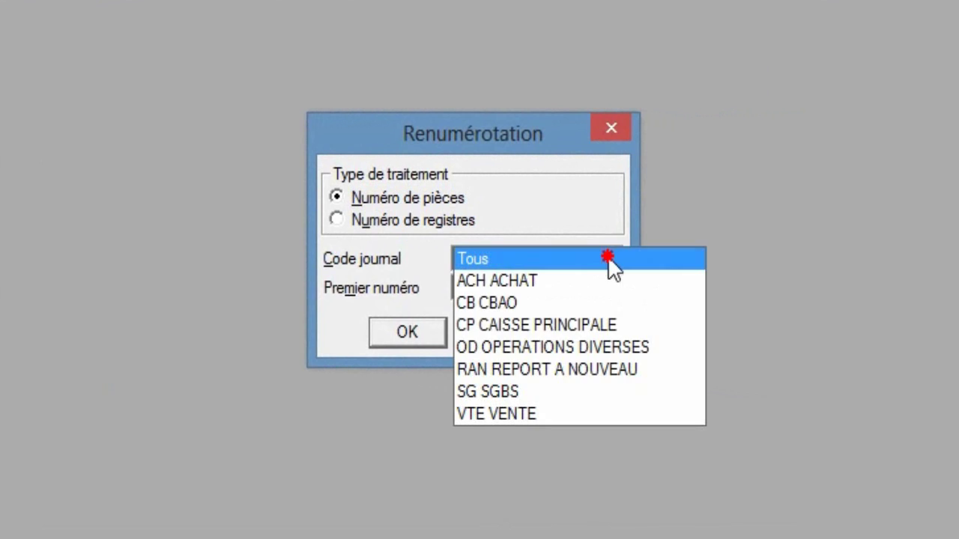
{"action": "left_click", "coordinate": [610, 281]}
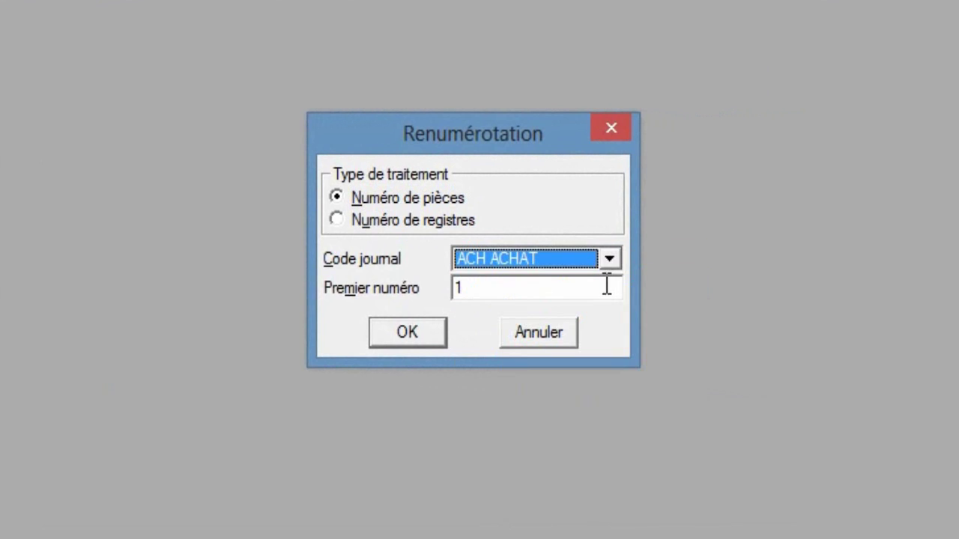
{"action": "left_click", "coordinate": [459, 291]}
{"action": "type", "text": "1"}
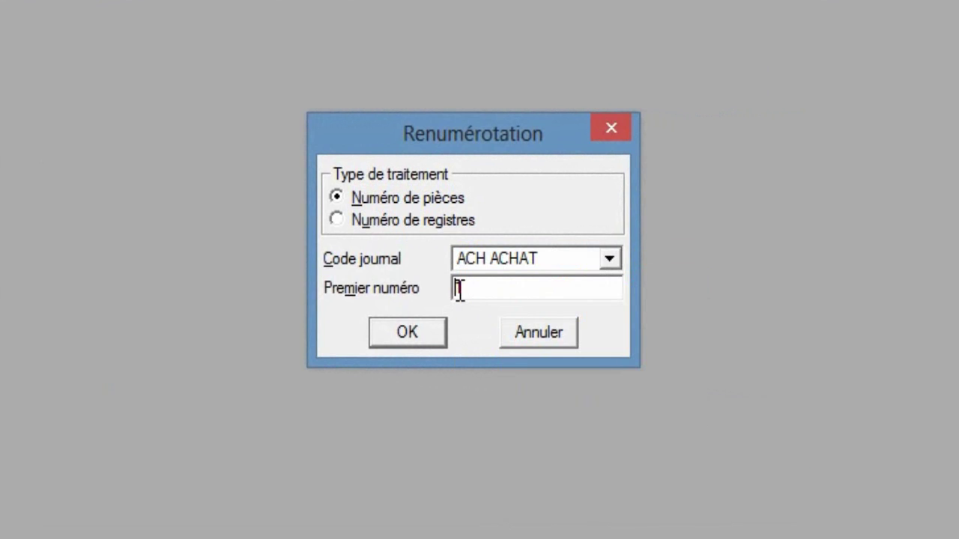
{"action": "type", "text": "A000"}
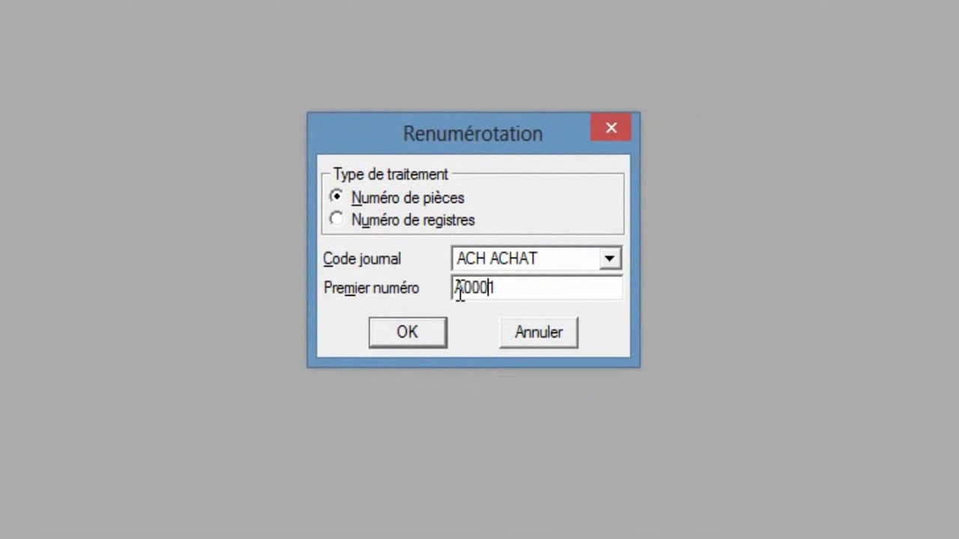
{"action": "left_click", "coordinate": [429, 332]}
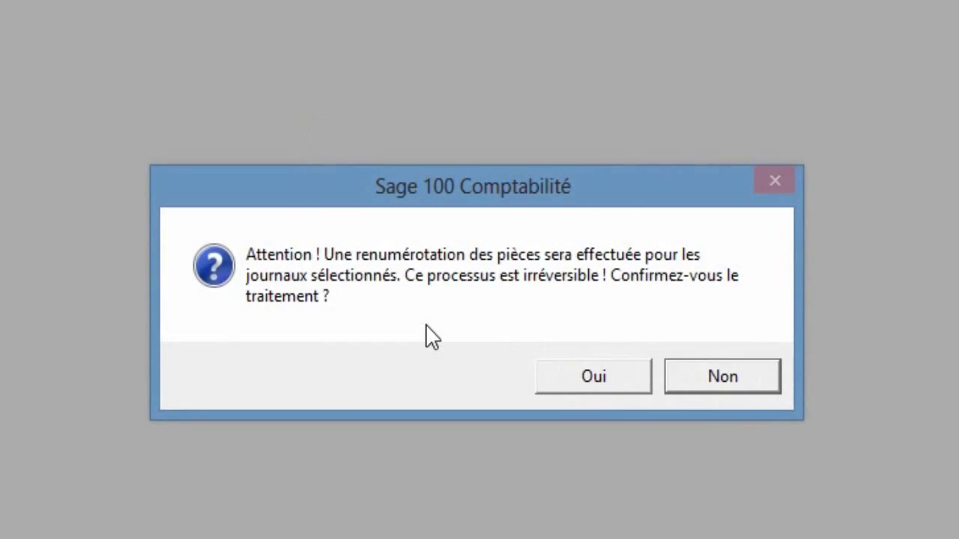
{"action": "left_click", "coordinate": [596, 380]}
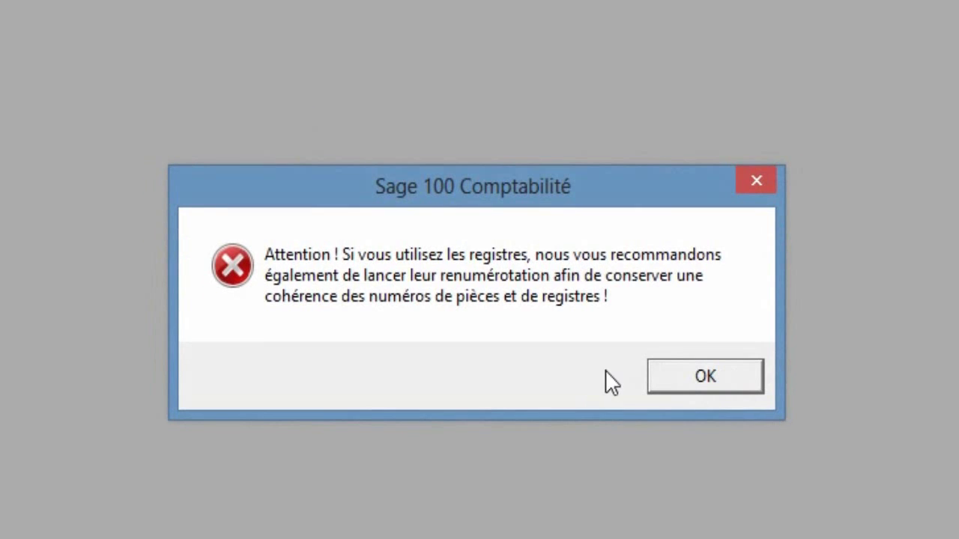
{"action": "left_click", "coordinate": [682, 378]}
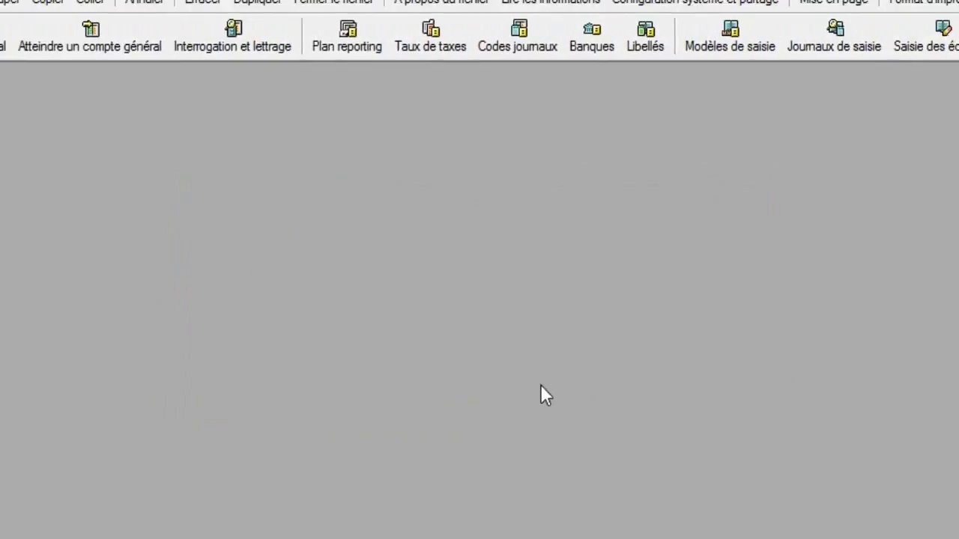
Reopen the January 2015 purchase journal to check the renumbered documents, and close it and the journal list
{"action": "left_click", "coordinate": [64, 424]}
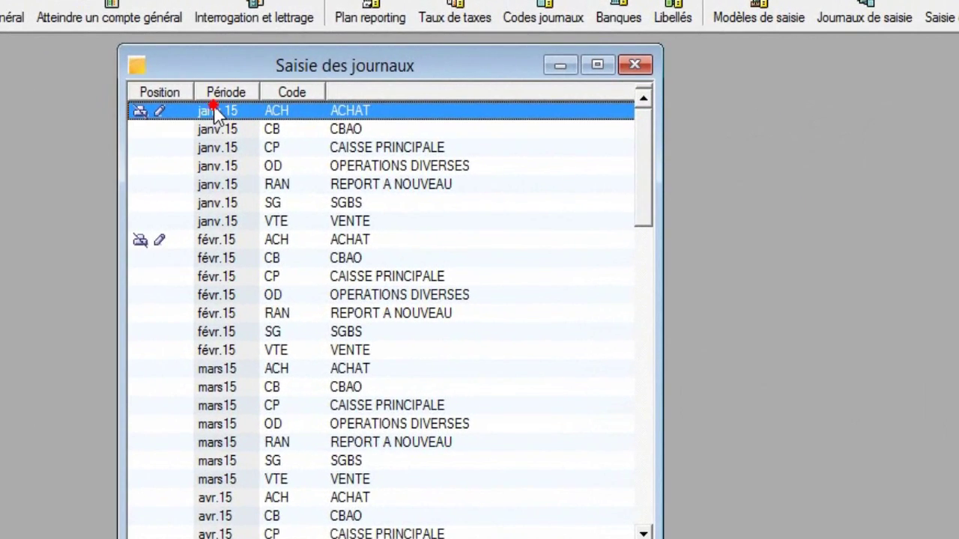
{"action": "double_click", "coordinate": [213, 111]}
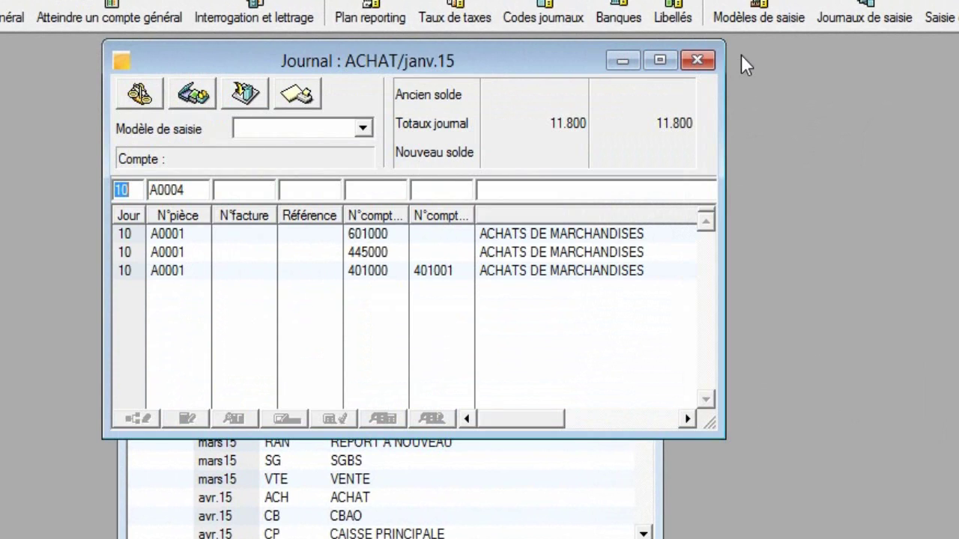
{"action": "left_click", "coordinate": [699, 61]}
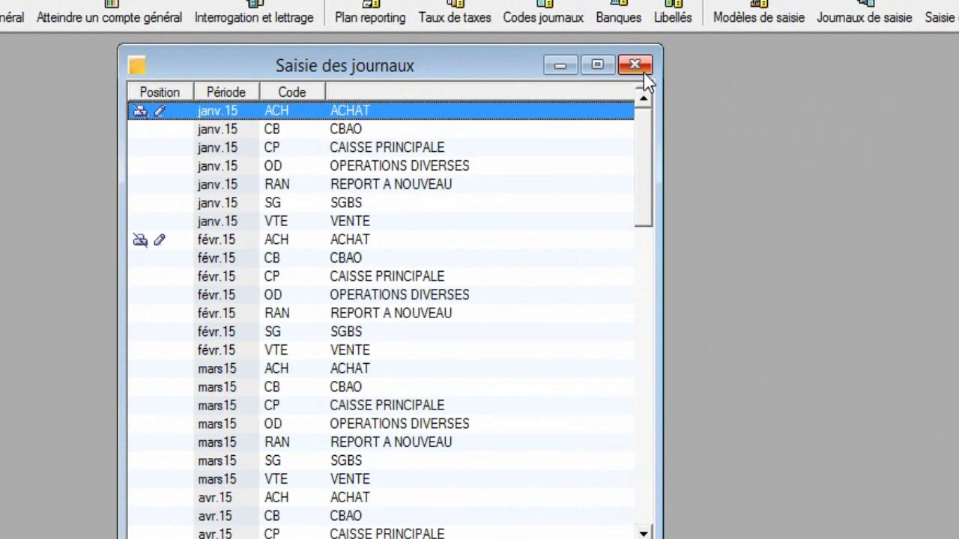
{"action": "left_click", "coordinate": [637, 68]}
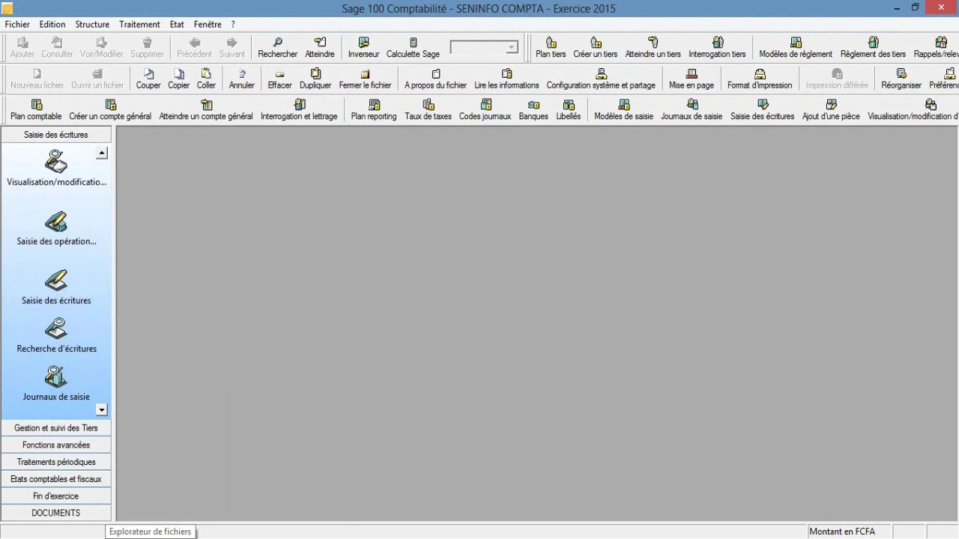
Switch to File Explorer and locate the accounting file SENINFO COMPTA2 in the desktop folder "Formation sage"
{"action": "left_click", "coordinate": [151, 538]}
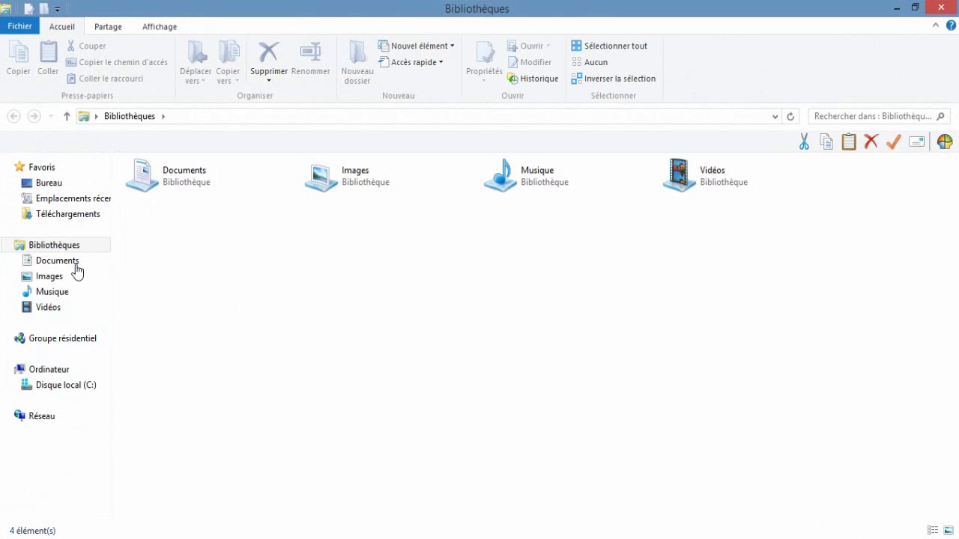
{"action": "left_click", "coordinate": [88, 187]}
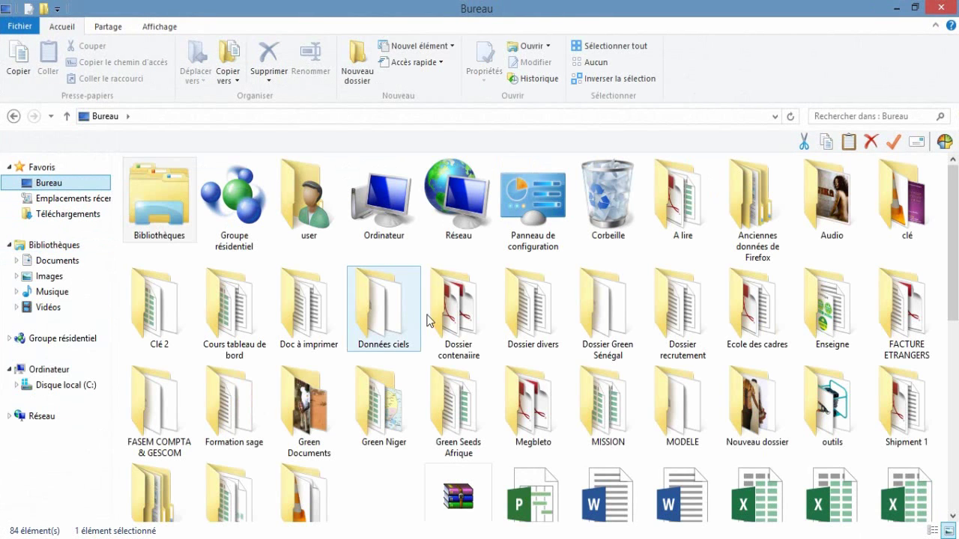
{"action": "left_click", "coordinate": [607, 404]}
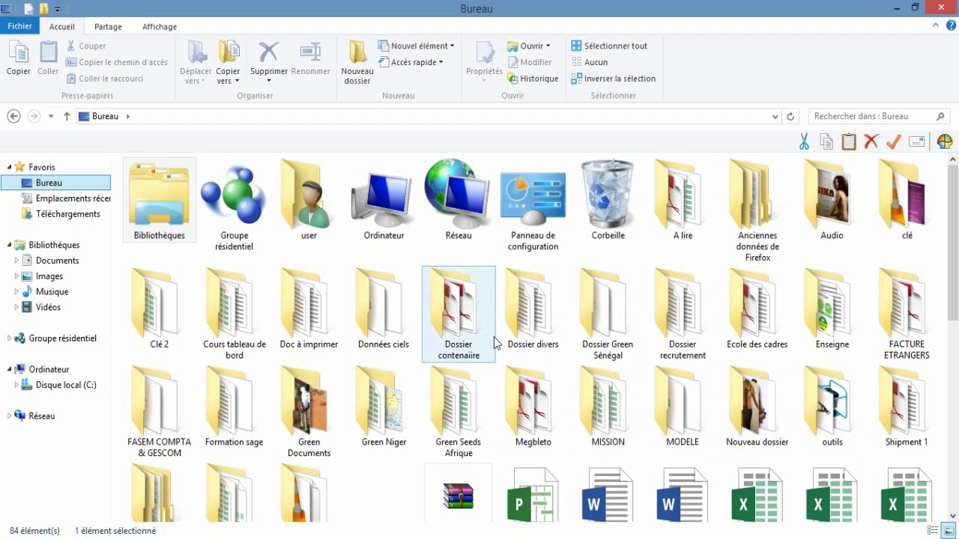
{"action": "left_click", "coordinate": [234, 408]}
{"action": "double_click", "coordinate": [234, 408]}
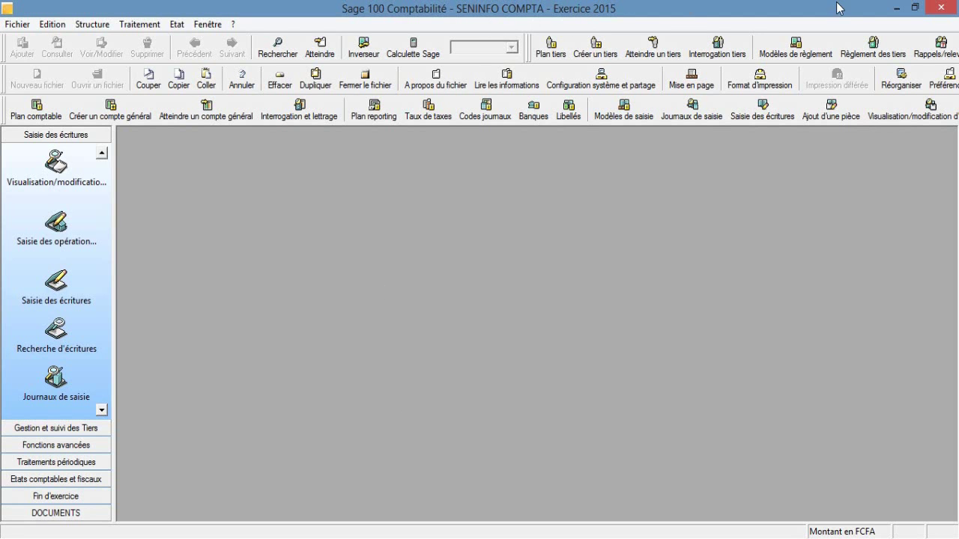
{"action": "left_click", "coordinate": [896, 9]}
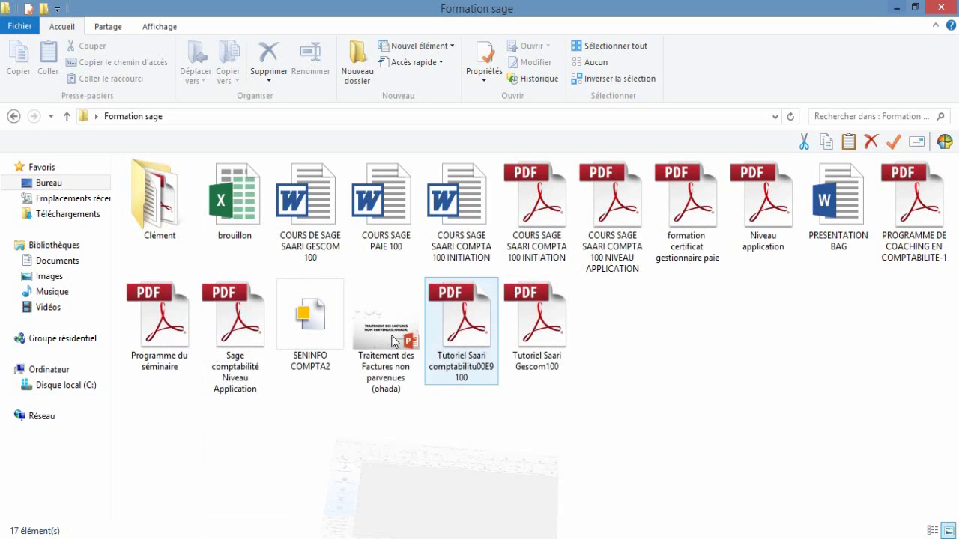
{"action": "left_click", "coordinate": [313, 314]}
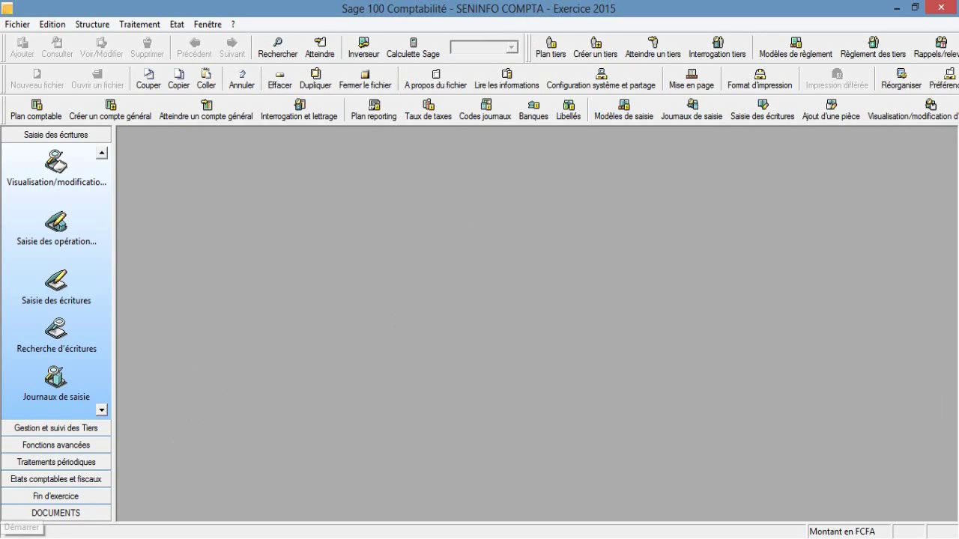
Launch a second instance of Sage 100 Comptabilité and open the accounting file SENINFO COMPTA2 in it
{"action": "left_click", "coordinate": [3, 535]}
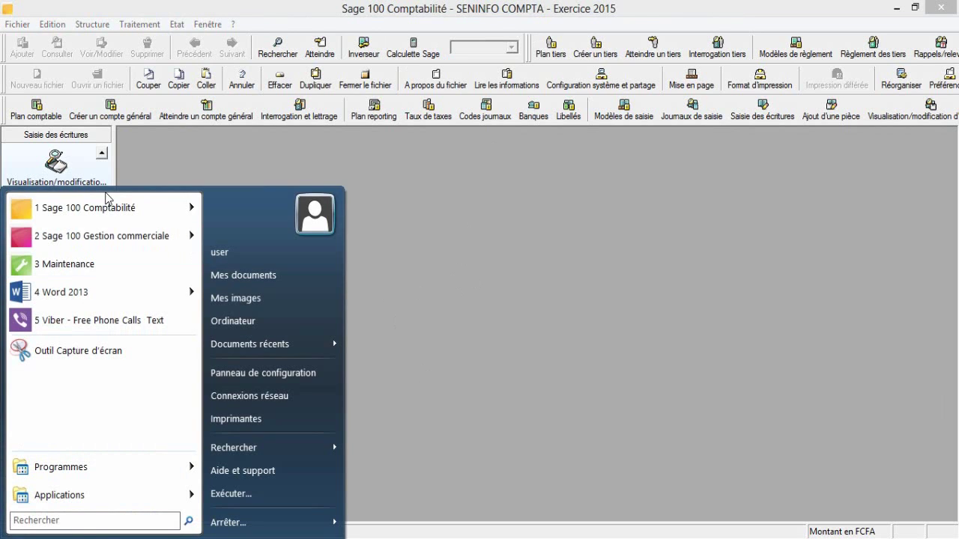
{"action": "left_click", "coordinate": [93, 215]}
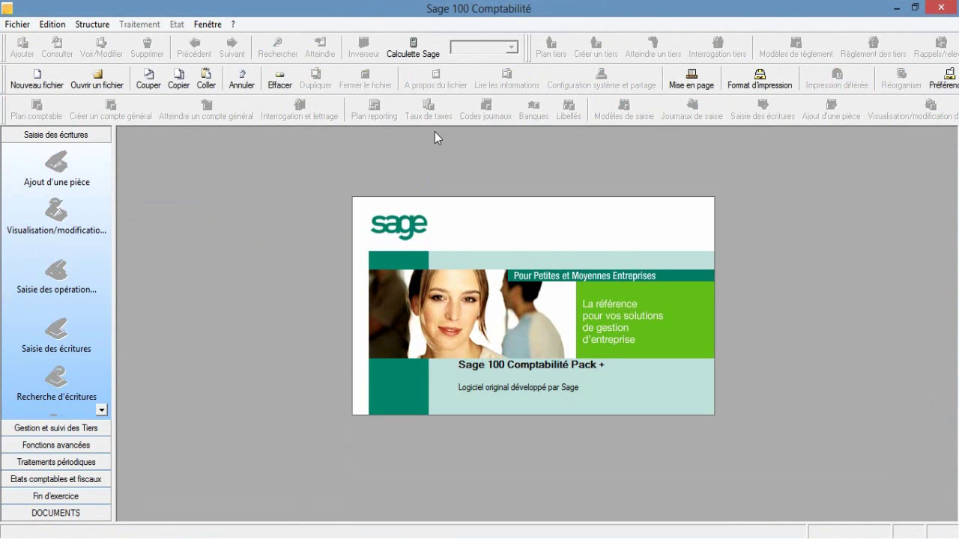
{"action": "left_click", "coordinate": [97, 77]}
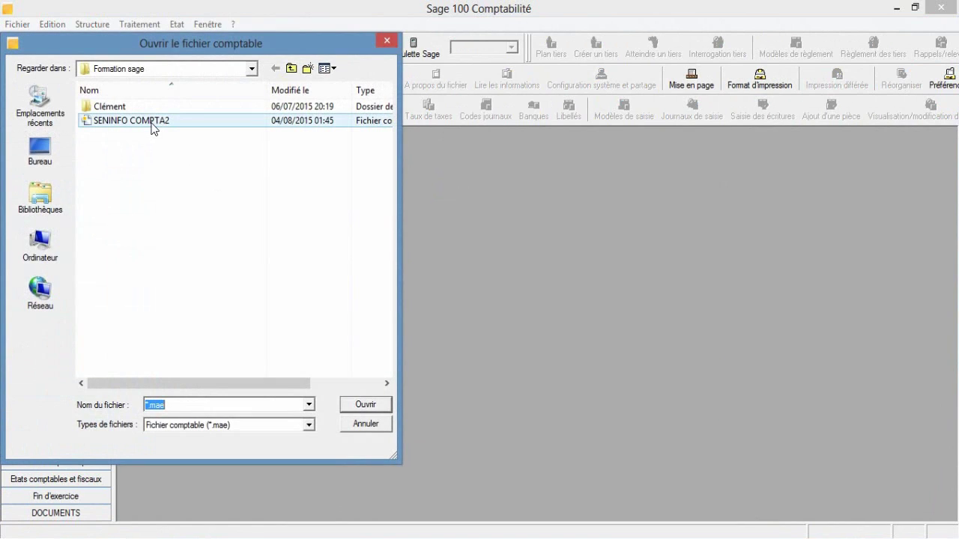
{"action": "double_click", "coordinate": [152, 122]}
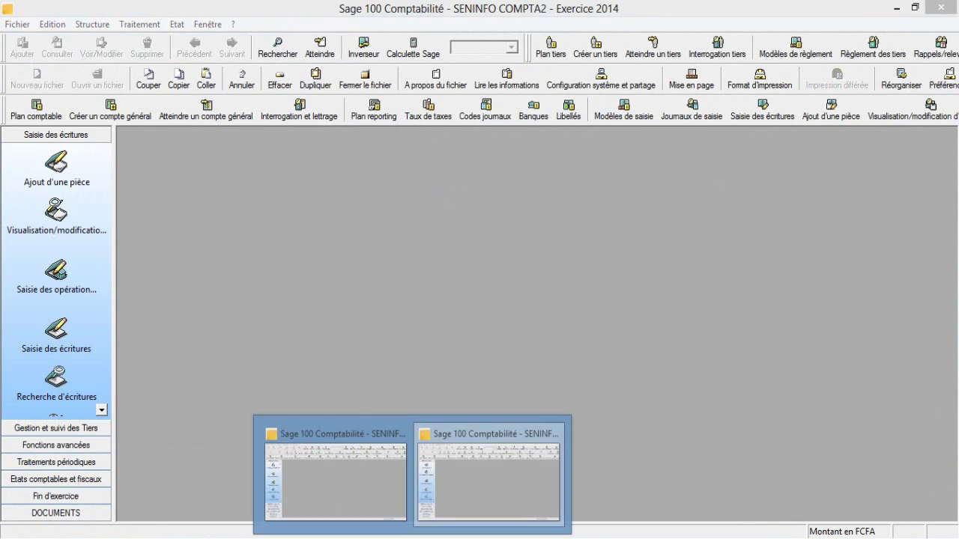
Switch between the two open company files, SENINFO COMPTA and SENINFO COMPTA2, finishing on SENINFO COMPTA2
{"action": "left_click", "coordinate": [364, 493]}
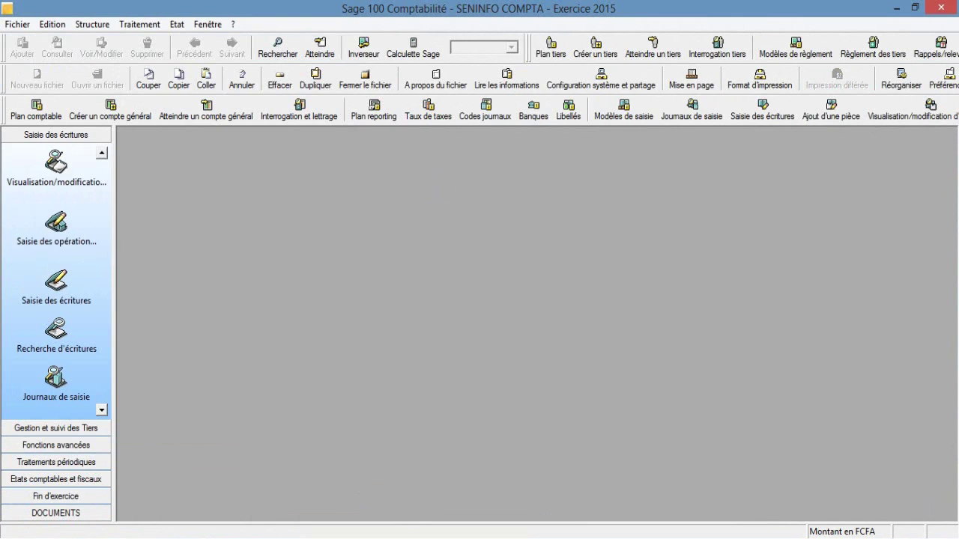
{"action": "left_click", "coordinate": [479, 469]}
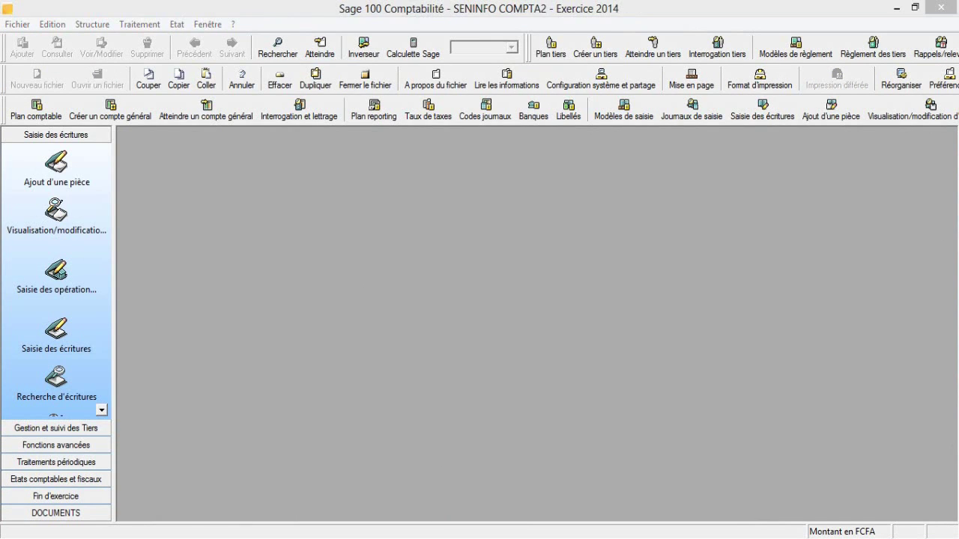
{"action": "mouse_move", "coordinate": [377, 528]}
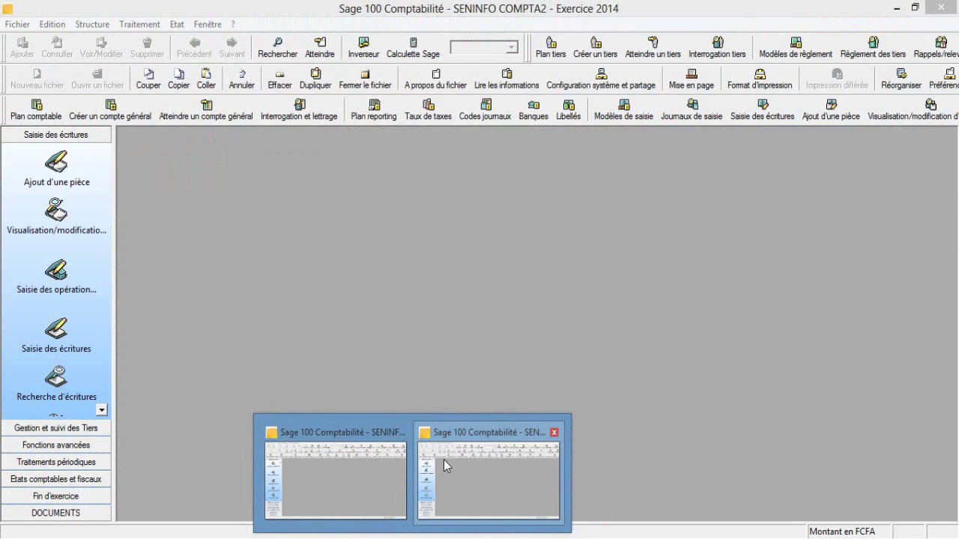
{"action": "left_click", "coordinate": [444, 460]}
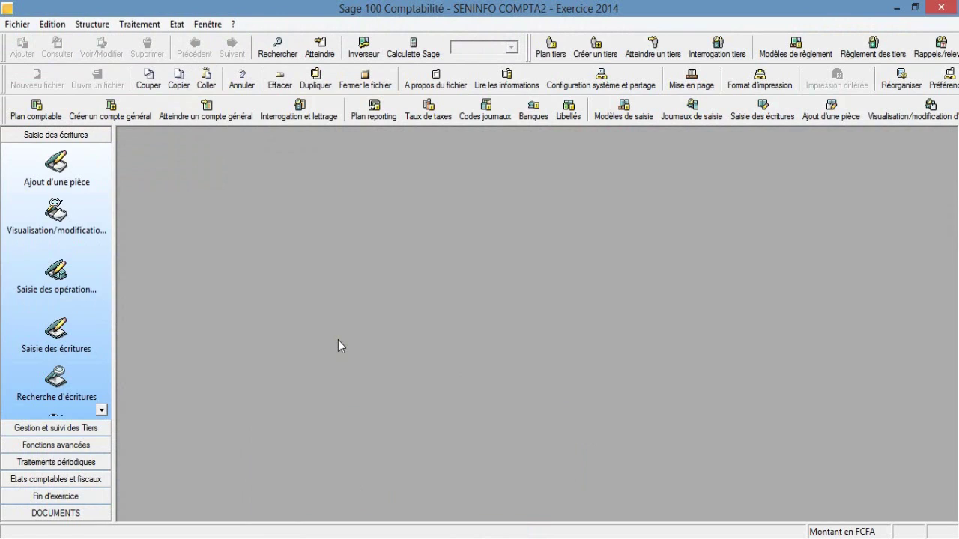